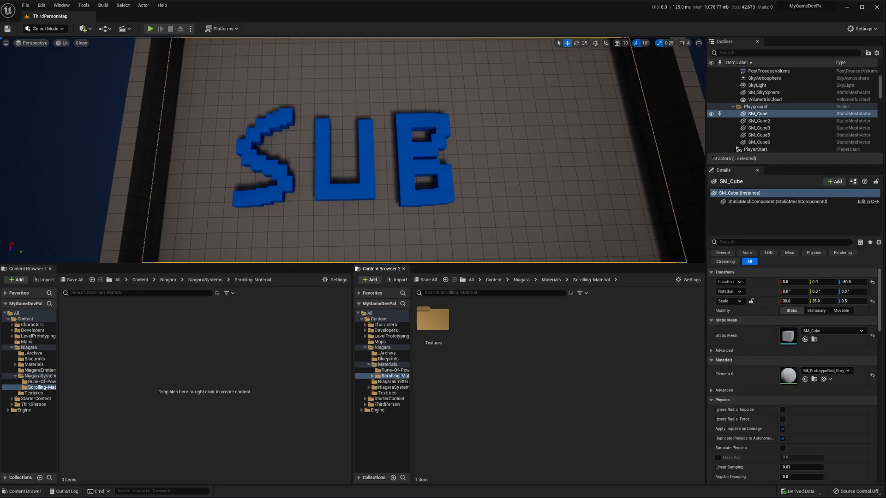
# - Create a material named M_Add_ScrollingNiagara in the Materials/Scrolling-Material folder and open it for editing
pyautogui.rightClick(511, 330)
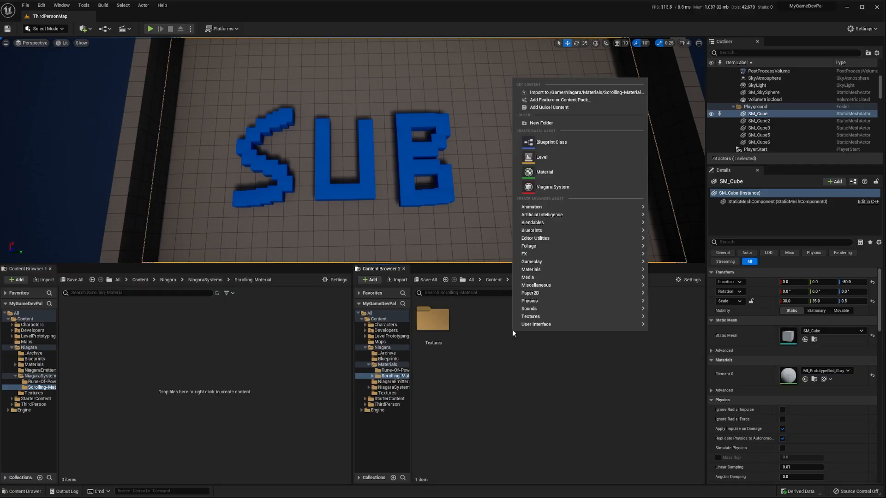
pyautogui.click(588, 176)
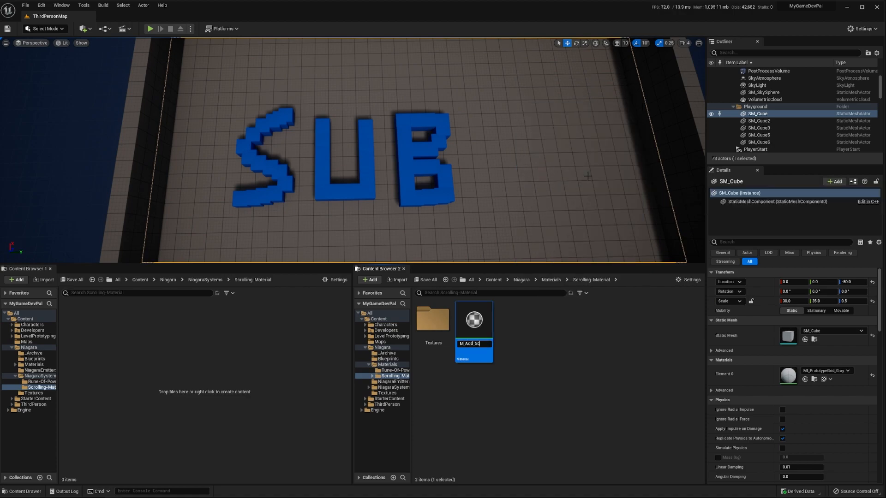
pyautogui.write('M_Add_ScrollingNiagara')
pyautogui.press('Return')
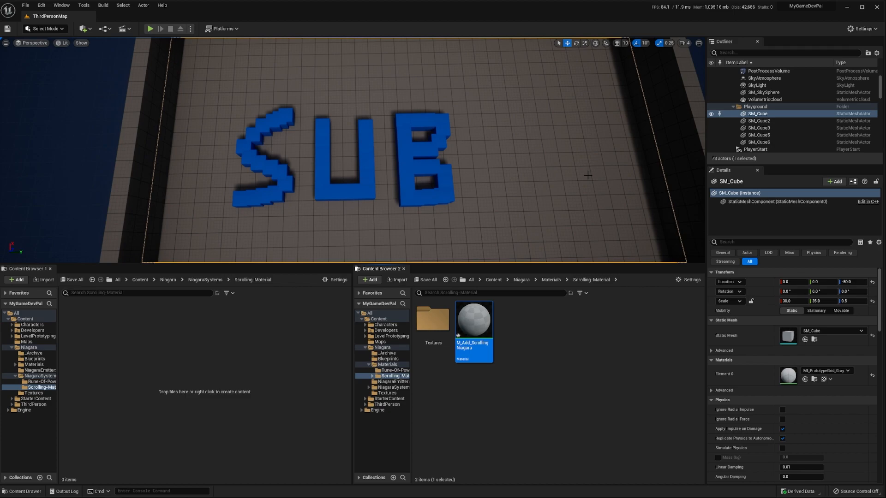
pyautogui.doubleClick(474, 323)
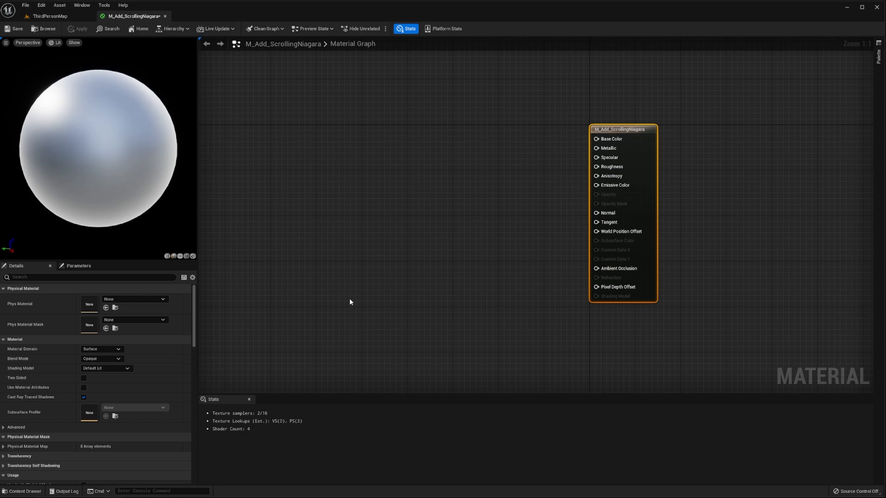
# - Set the material's shading model to Unlit and its blend mode to Additive, and make it two-sided
pyautogui.click(123, 370)
pyautogui.click(120, 373)
pyautogui.click(109, 360)
pyautogui.click(99, 383)
pyautogui.click(84, 378)
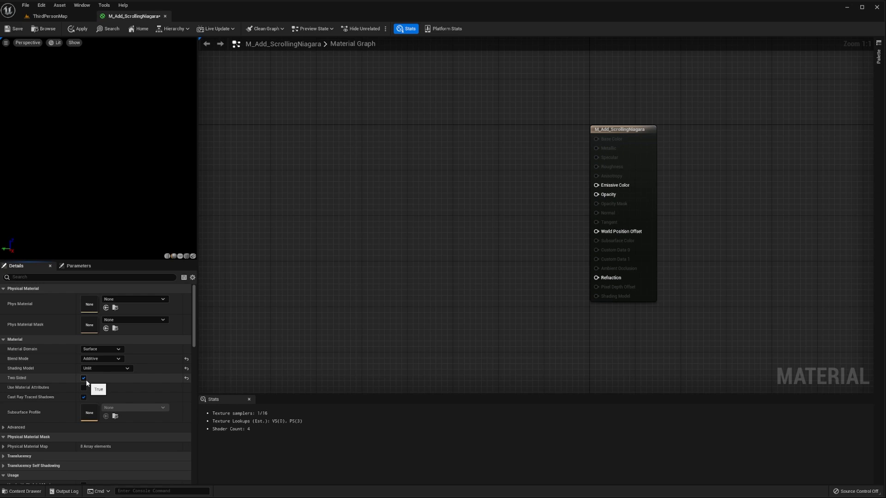
# - Add a Particle Color node, a Texture Sample node and two Multiply nodes to the material graph
pyautogui.rightClick(385, 171)
pyautogui.write('particle color')
pyautogui.press('Return')
pyautogui.press('t')
pyautogui.click(397, 281)
pyautogui.press('m')
pyautogui.click(512, 186)
pyautogui.click(519, 278)
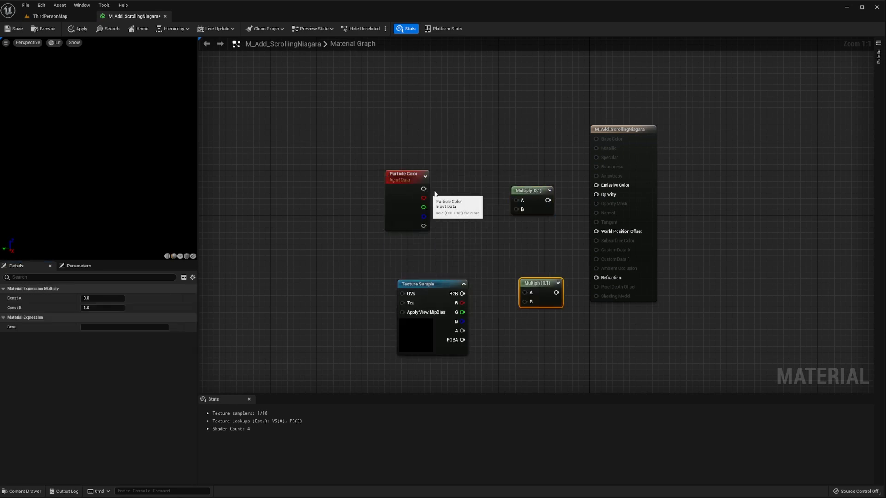
# - Multiply Particle Color's colour and alpha by the texture's RGB and alpha, and connect the products to Emissive Color and Opacity
pyautogui.moveTo(425, 193); pyautogui.dragTo(436, 194)
pyautogui.moveTo(436, 190); pyautogui.dragTo(516, 201)
pyautogui.moveTo(462, 294); pyautogui.dragTo(516, 209)
pyautogui.moveTo(435, 227); pyautogui.dragTo(524, 293)
pyautogui.moveTo(462, 331); pyautogui.dragTo(525, 302)
pyautogui.moveTo(539, 200); pyautogui.dragTo(596, 185)
pyautogui.moveTo(547, 293); pyautogui.dragTo(596, 194)
# - Rearrange the Particle Color, Texture Sample and Multiply nodes into a tidier layout
pyautogui.moveTo(568, 323); pyautogui.dragTo(441, 278)
pyautogui.moveTo(419, 182)
pyautogui.mouseDown()
pyautogui.moveTo(410, 154)
pyautogui.moveTo(409, 191)
pyautogui.mouseUp()
pyautogui.moveTo(561, 171); pyautogui.dragTo(423, 153)
pyautogui.click(409, 137)
pyautogui.click(406, 278)
pyautogui.moveTo(406, 278); pyautogui.dragTo(406, 249)
# - Convert the Texture Sample node to a parameter named MainTexture
pyautogui.rightClick(422, 251)
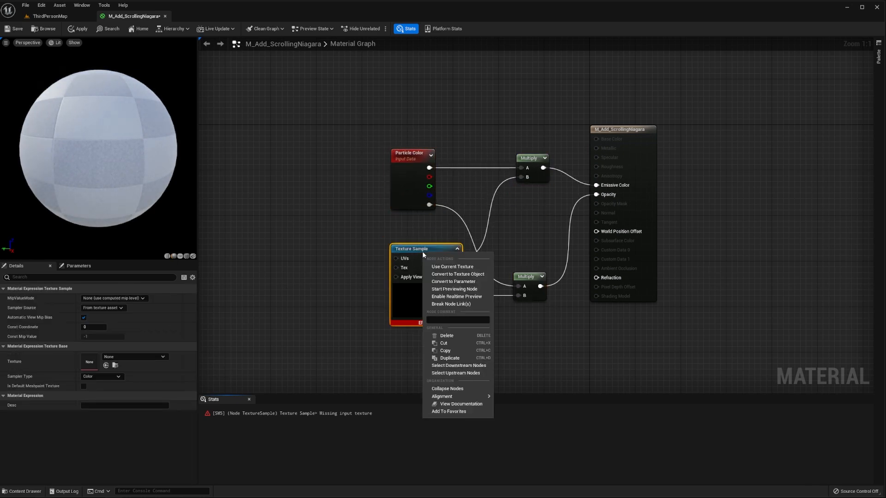
pyautogui.click(453, 282)
pyautogui.write('MainTexture')
pyautogui.press('Return')
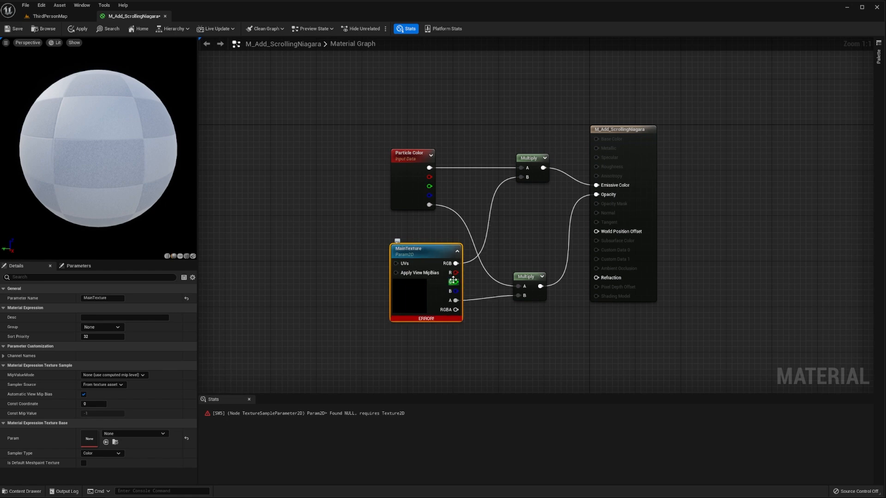
# - Assign the T_NiagaraUVDebug texture to the MainTexture parameter
pyautogui.click(79, 266)
pyautogui.click(99, 298)
pyautogui.write('uv')
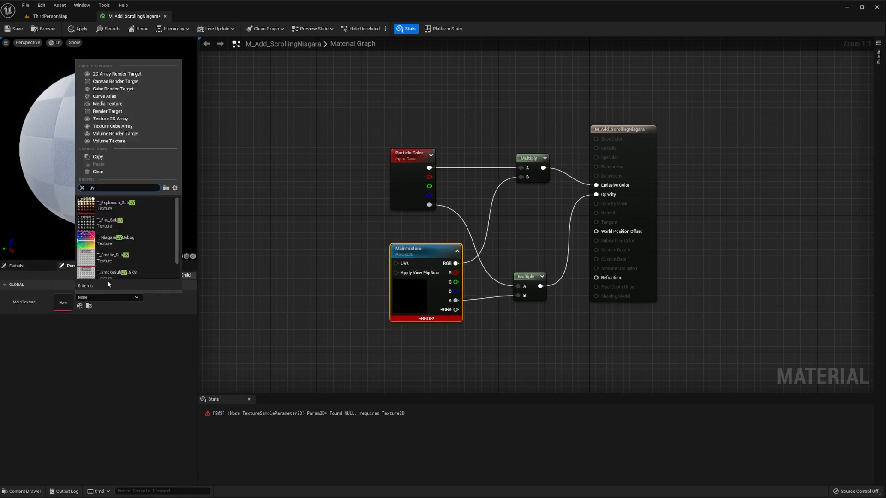
pyautogui.click(115, 240)
# - Check the Show Engine Content option in the texture picker and switch the material preview shape to a plane
pyautogui.click(127, 298)
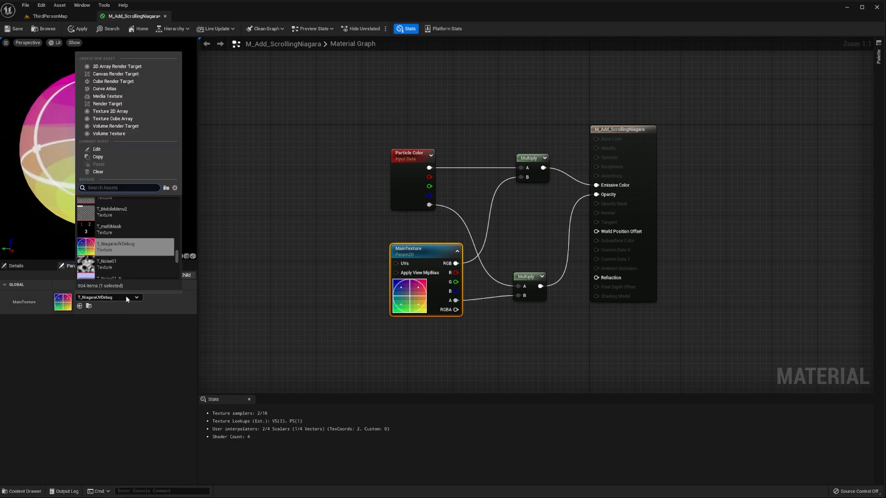
pyautogui.click(176, 189)
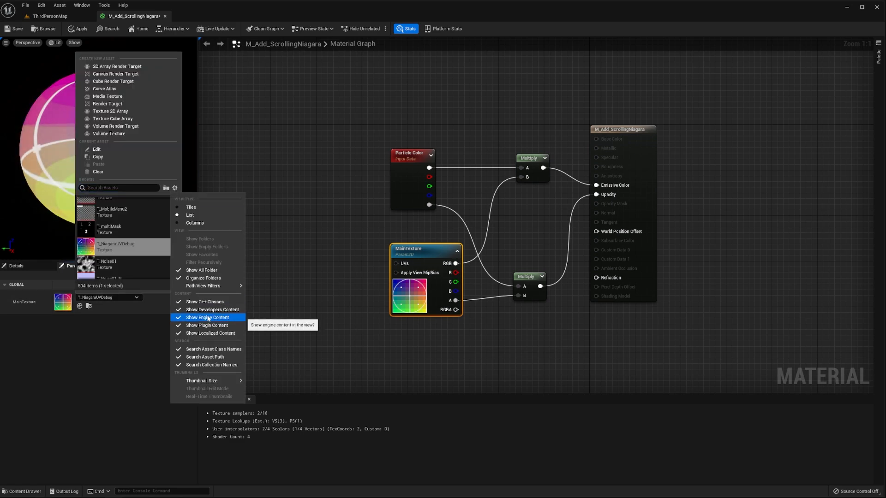
pyautogui.click(302, 264)
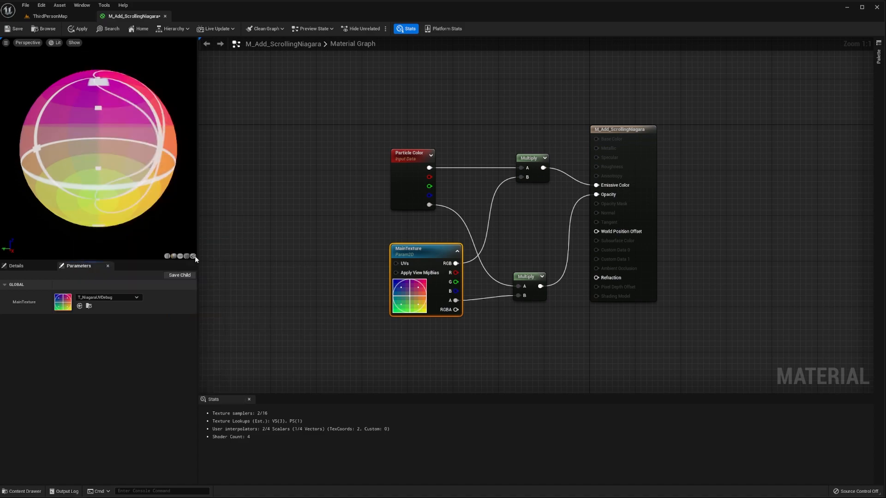
pyautogui.click(180, 256)
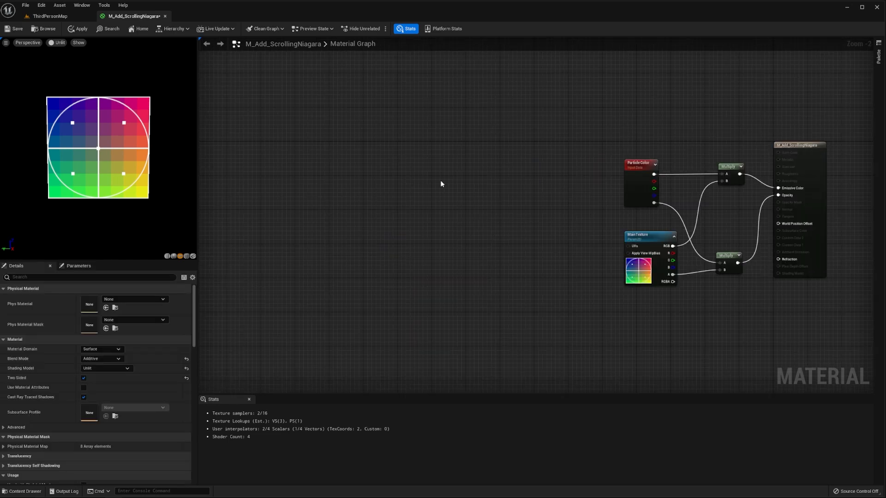
# - Add a Texture Coordinate node and an Add node, routing the coordinates through Add into MainTexture's UVs
pyautogui.rightClick(441, 183)
pyautogui.write('tex')
pyautogui.click(467, 233)
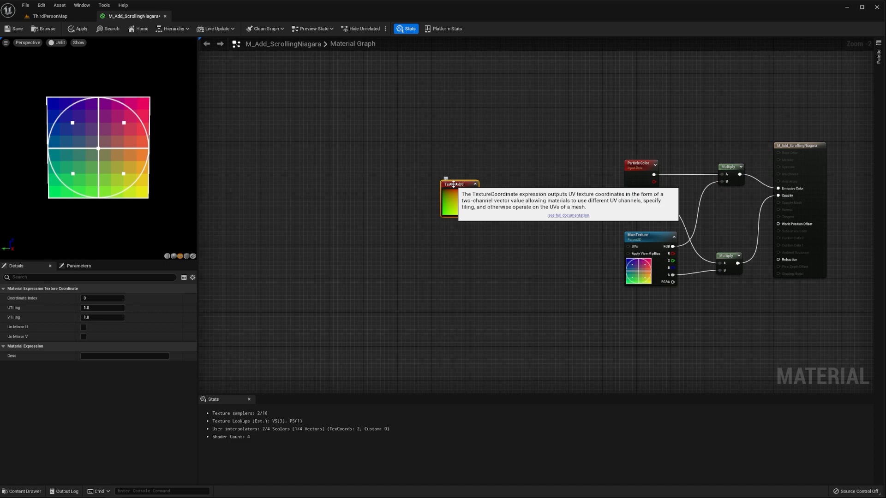
pyautogui.click(533, 217)
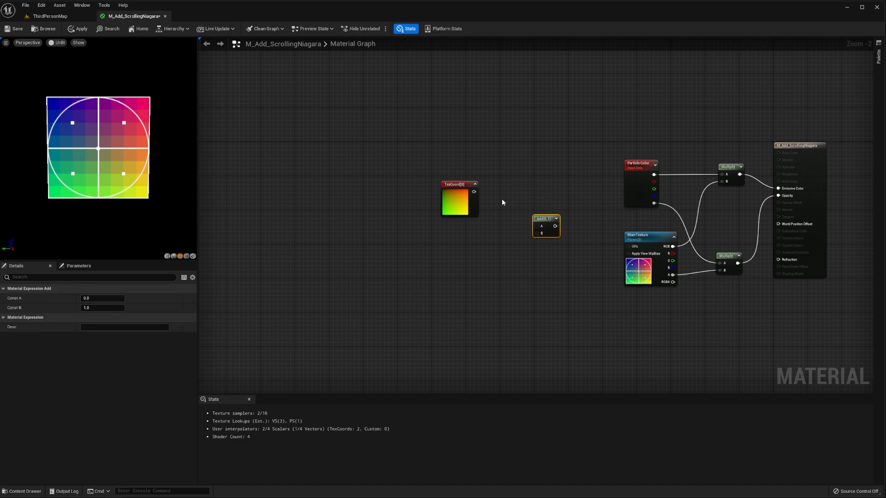
pyautogui.moveTo(474, 192); pyautogui.dragTo(627, 247)
# - Add a Time node and connect it to the Add node's B input
pyautogui.click(428, 269)
pyautogui.rightClick(430, 268)
pyautogui.write('time')
pyautogui.click(465, 282)
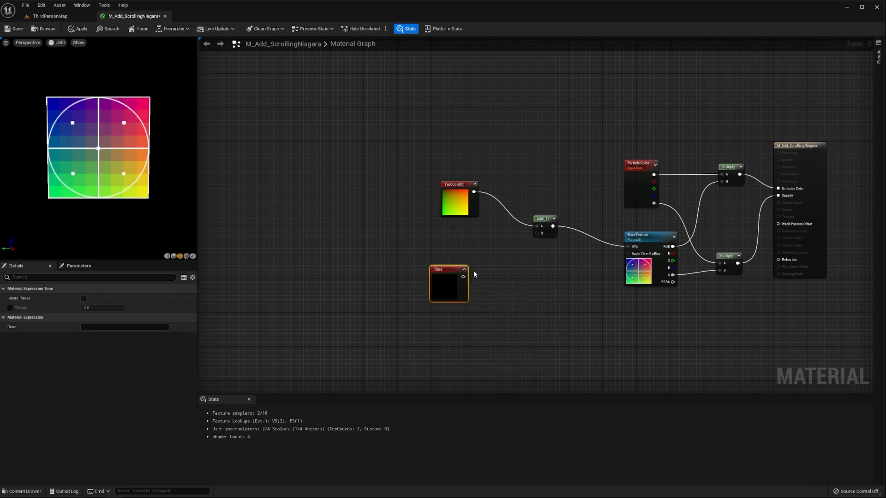
pyautogui.moveTo(462, 277); pyautogui.dragTo(538, 233)
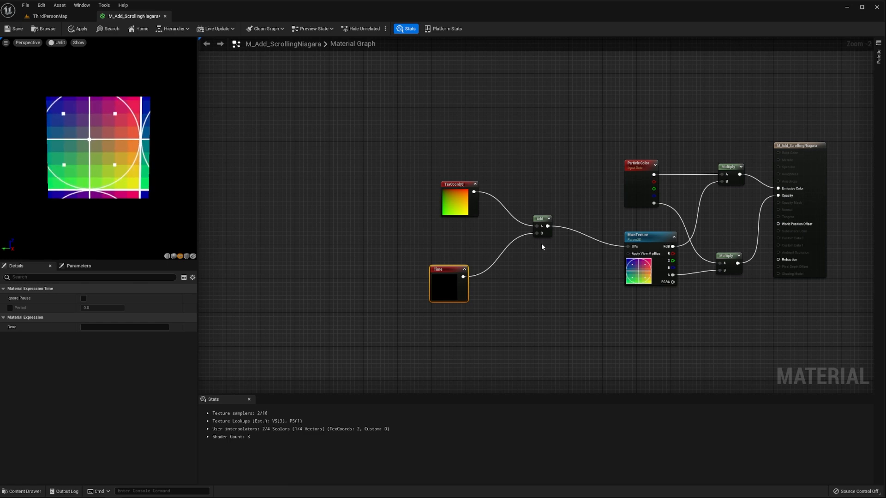
# - Try driving the UV offset with a Sine node placed between Time and the Add node's B input
pyautogui.rightClick(492, 264)
pyautogui.write('s')
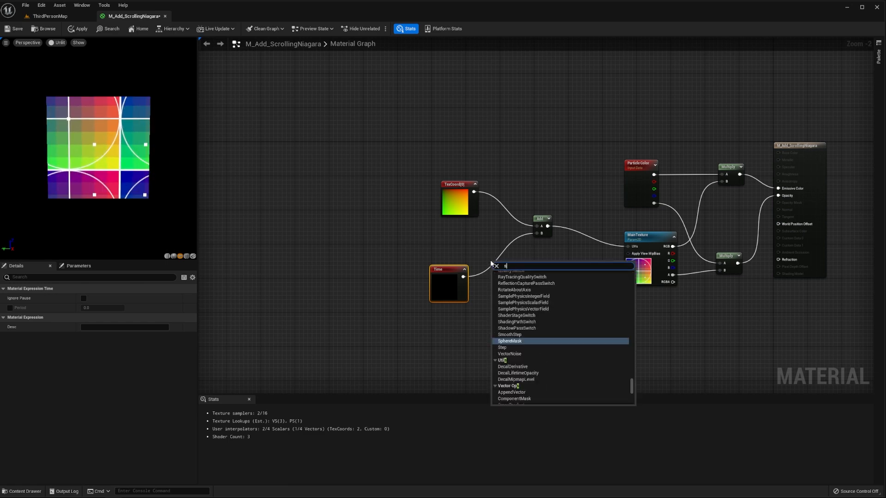
pyautogui.write('ine')
pyautogui.press('Return')
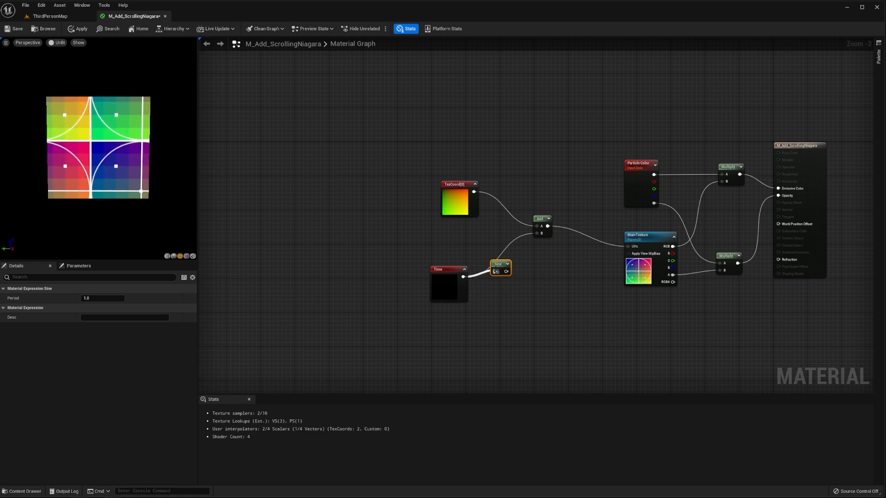
pyautogui.moveTo(506, 272); pyautogui.dragTo(539, 233)
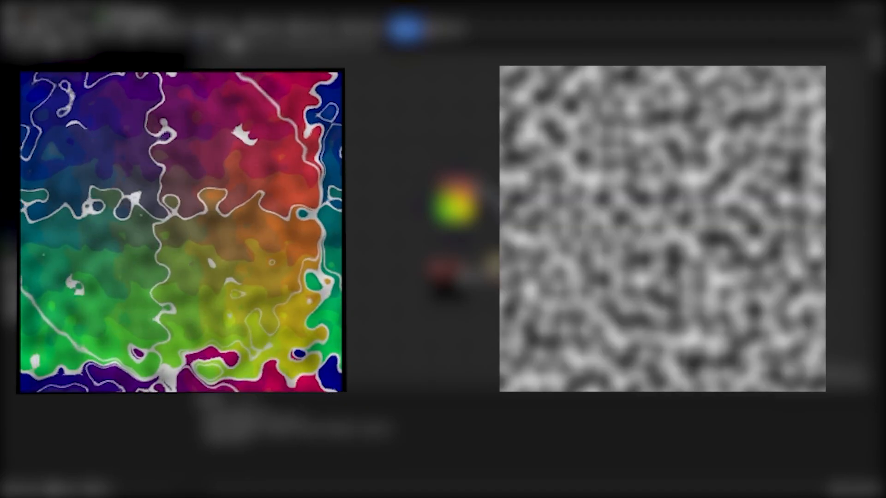
# - Add two scalar parameter nodes below the Time node
pyautogui.press('s')
pyautogui.click(324, 294)
pyautogui.write('s')
pyautogui.click(328, 341)
pyautogui.press('s')
pyautogui.click(328, 340)
pyautogui.moveTo(319, 334); pyautogui.dragTo(323, 308, button='right')
# - Name the two scalar parameters Distortion U Speed and Distortion V Speed
pyautogui.doubleClick(339, 278)
pyautogui.write('Distortion U Speed')
pyautogui.press('Return')
pyautogui.doubleClick(343, 327)
pyautogui.write('Distortion v Speed')
pyautogui.press('Return')
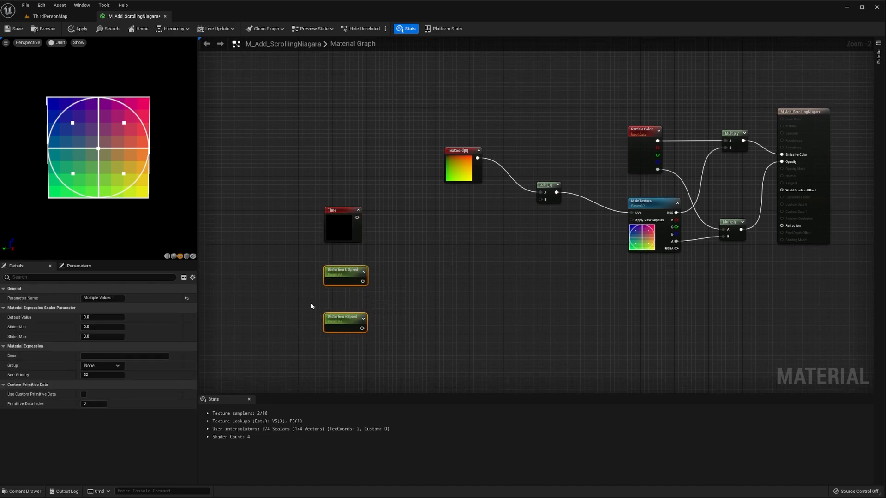
# - Add an Append node that combines Distortion U Speed as A and Distortion V Speed as B
pyautogui.click(390, 284)
pyautogui.rightClick(390, 284)
pyautogui.write('append')
pyautogui.press('Return')
pyautogui.moveTo(363, 281); pyautogui.dragTo(396, 295)
pyautogui.moveTo(363, 328); pyautogui.dragTo(396, 302)
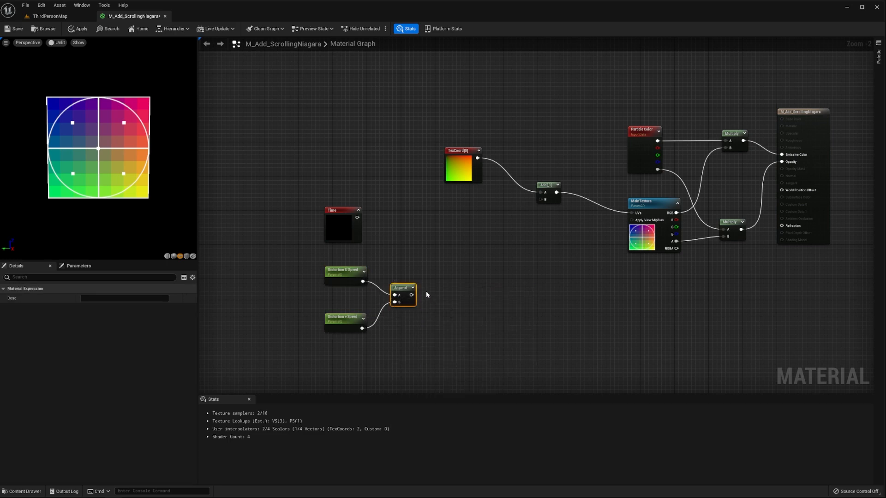
# - Multiply Time by the appended speeds with a new Multiply node and connect the result to the Add node's B input
pyautogui.press('m')
pyautogui.click(451, 248)
pyautogui.moveTo(357, 218); pyautogui.dragTo(459, 256)
pyautogui.moveTo(411, 295); pyautogui.dragTo(540, 199)
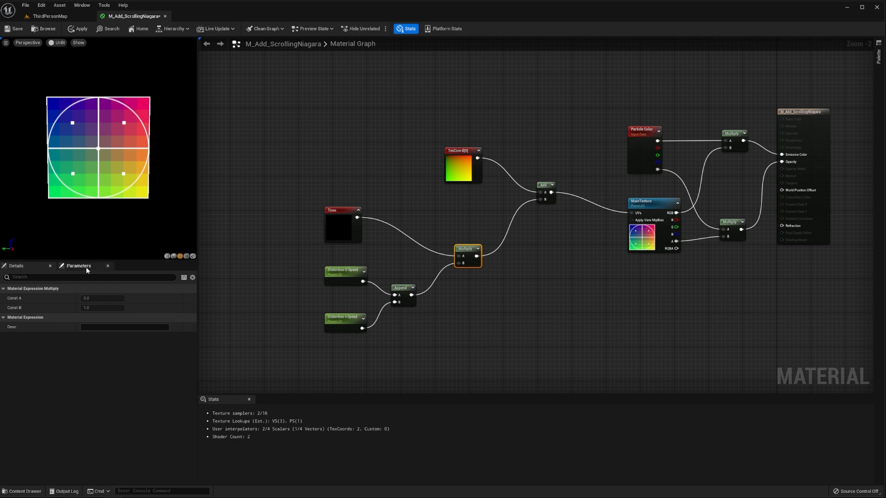
# - Test horizontal scrolling with Distortion U Speed at 0.5 and -0.5, and reset it to 0
pyautogui.click(78, 266)
pyautogui.click(76, 295)
pyautogui.write('0.5')
pyautogui.press('Return')
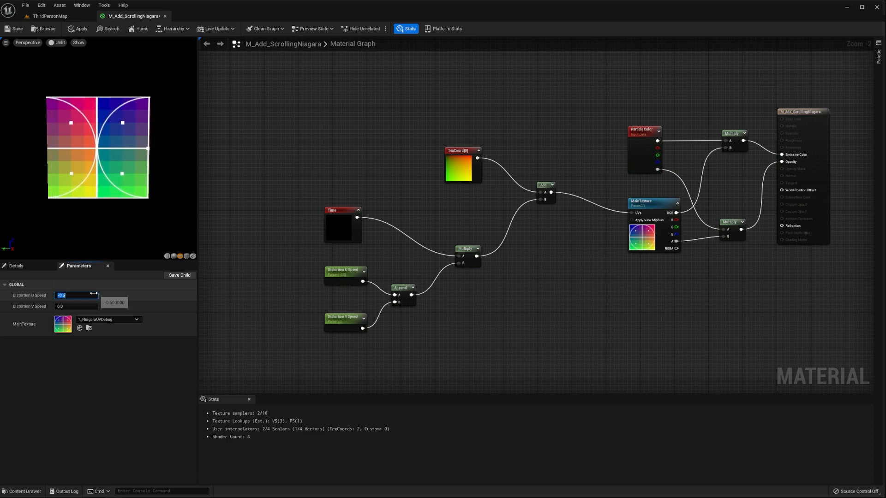
pyautogui.write('0')
pyautogui.press('Return')
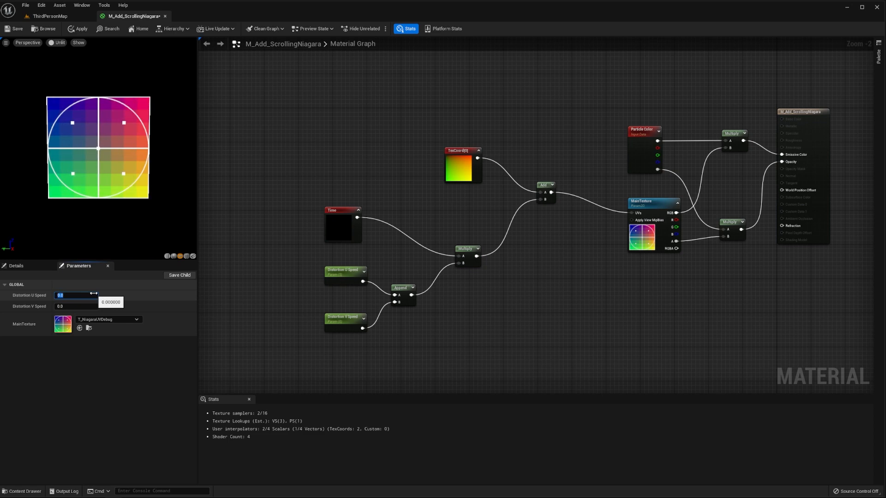
# - Set Distortion V Speed to 0.2
pyautogui.click(74, 307)
pyautogui.write('0.2')
pyautogui.press('Return')
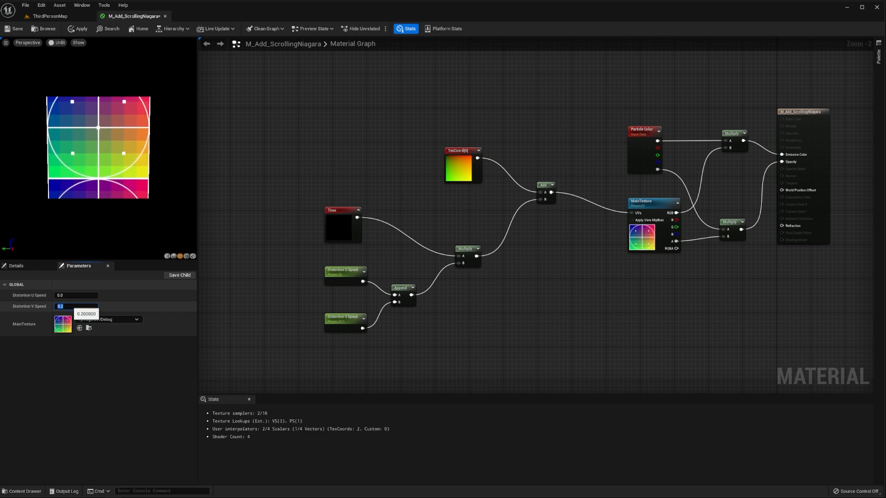
# - Add another Texture Sample node and convert it to a parameter named Distortion Texture
pyautogui.click(527, 267)
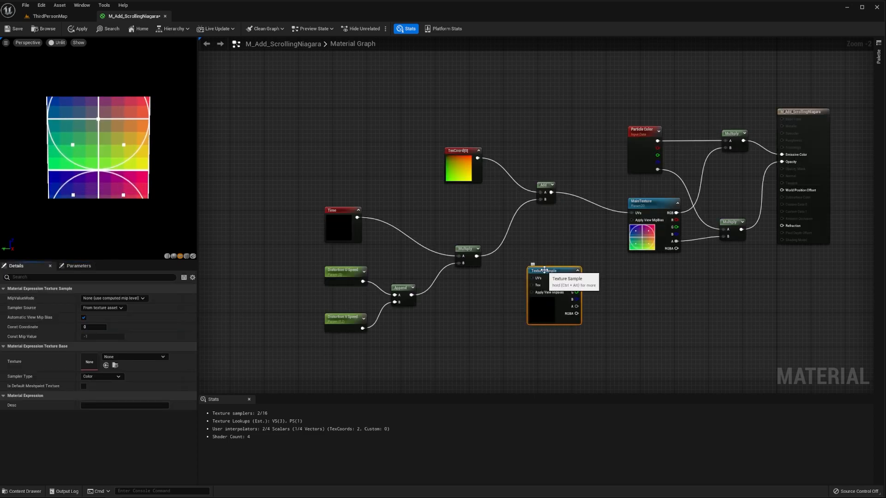
pyautogui.rightClick(545, 272)
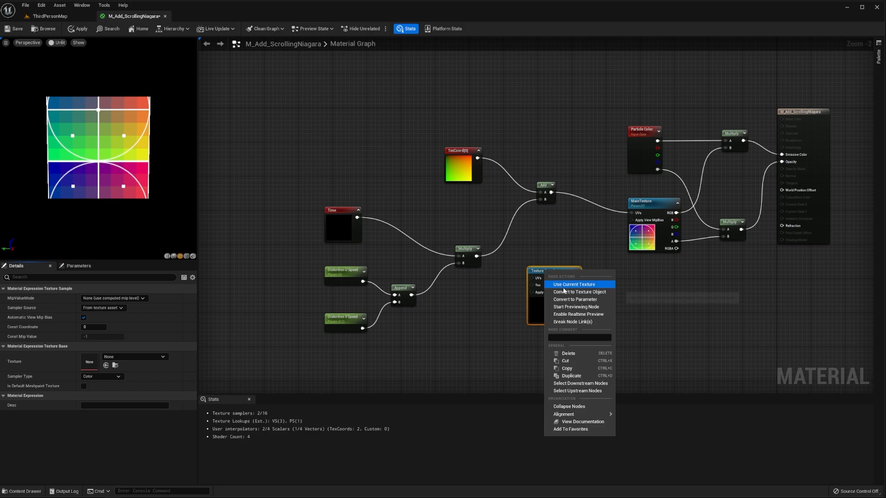
pyautogui.click(577, 300)
pyautogui.write('Distortion Texture')
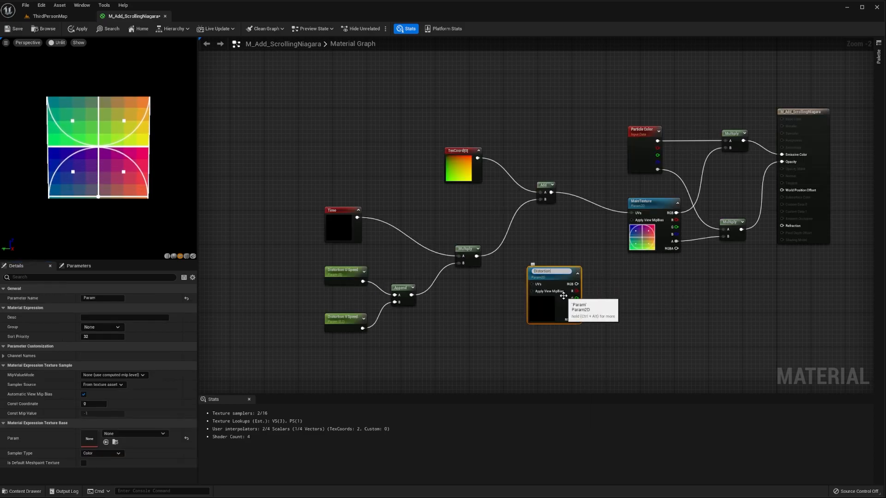
pyautogui.press('Return')
# - Assign a grayscale noise texture to Distortion Texture and feed the Add node's output into its UVs
pyautogui.click(79, 266)
pyautogui.click(96, 296)
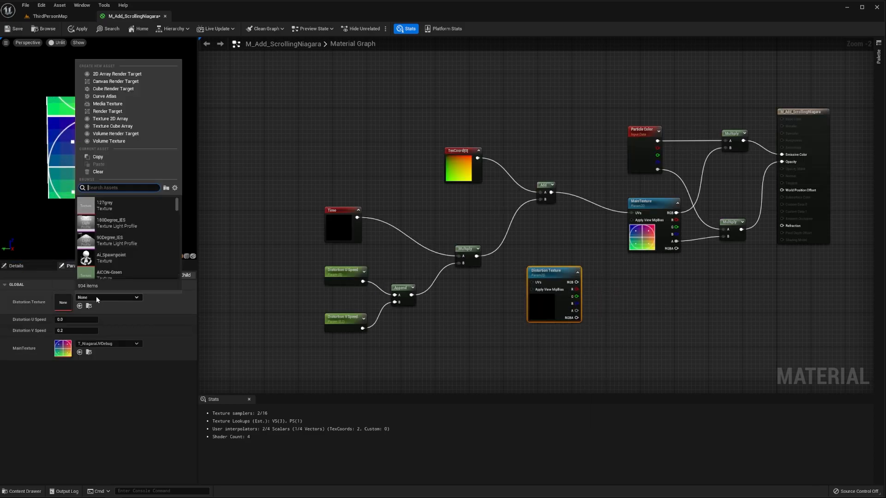
pyautogui.click(130, 250)
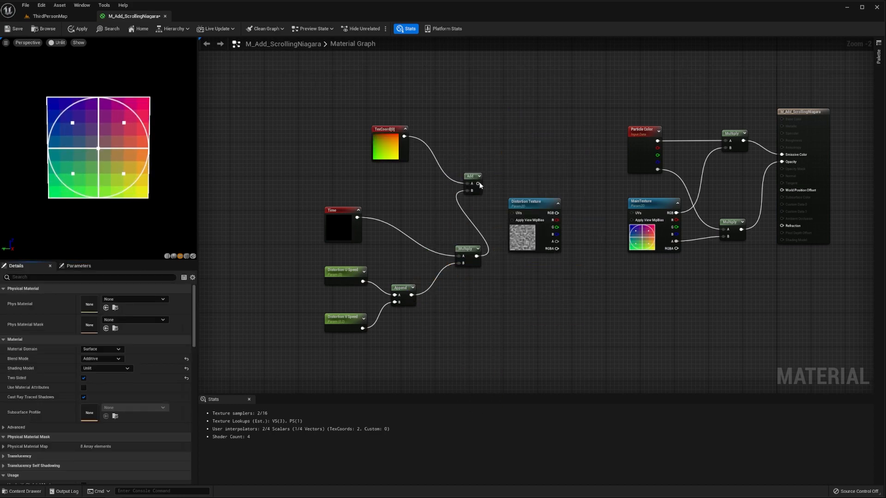
pyautogui.moveTo(480, 185); pyautogui.dragTo(513, 213)
pyautogui.click(225, 48)
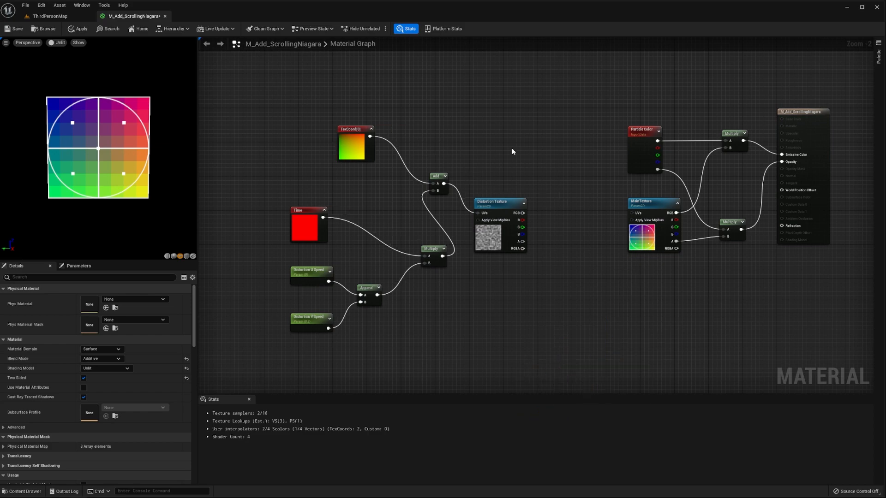
# - Try driving MainTexture's UVs with Distortion Texture's red and green channels through an Append node, and delete that node
pyautogui.rightClick(569, 218)
pyautogui.write('append')
pyautogui.press('Return')
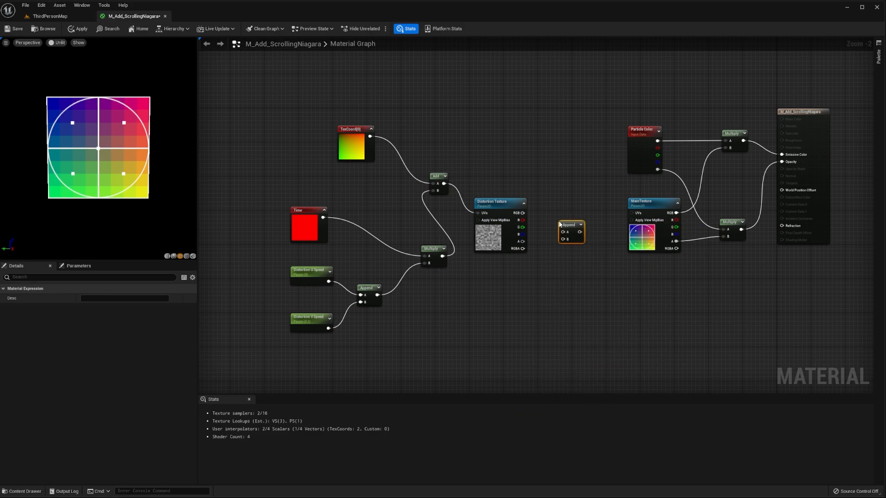
pyautogui.moveTo(523, 220); pyautogui.dragTo(632, 213)
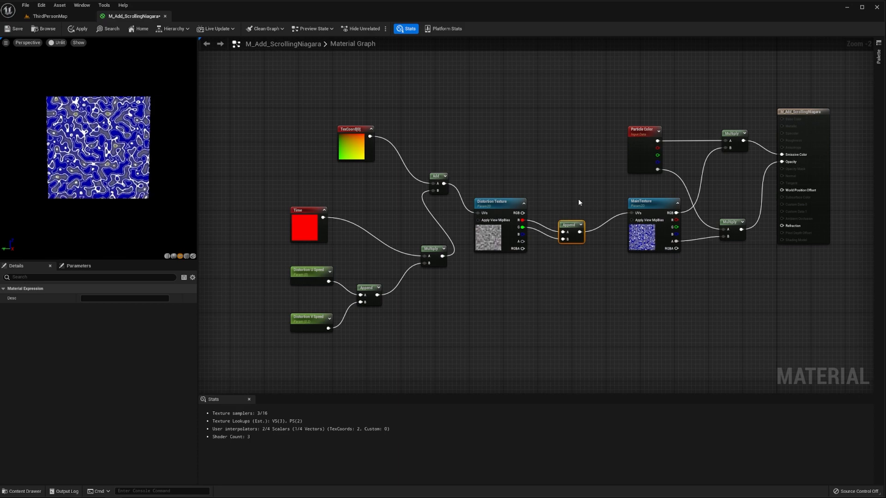
pyautogui.press('Delete')
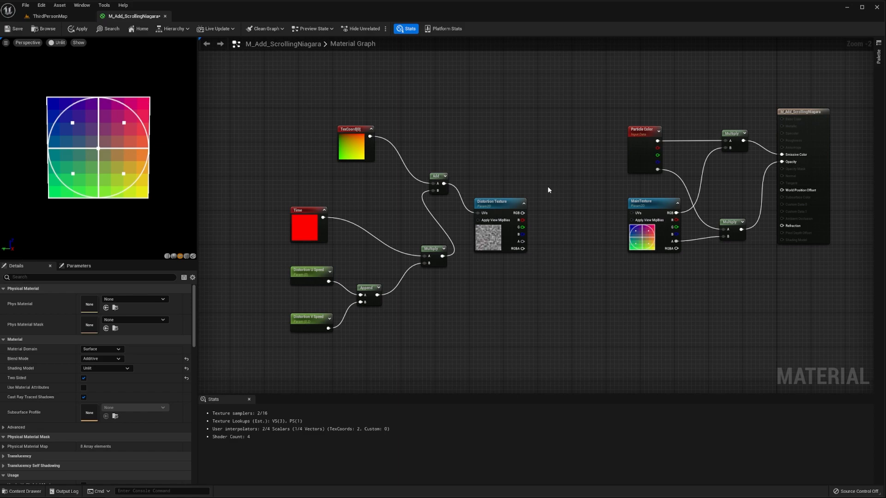
# - Add a Linear Interpolate node between Distortion Texture and MainTexture
pyautogui.click(548, 189)
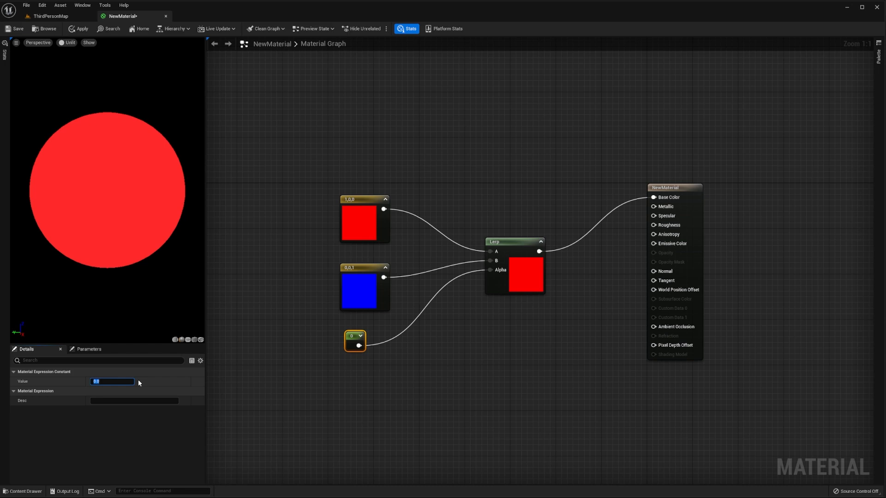
# - In the NewMaterial example, set the constant feeding the red-blue Lerp's Alpha to 1
pyautogui.write('1')
pyautogui.press('Return')
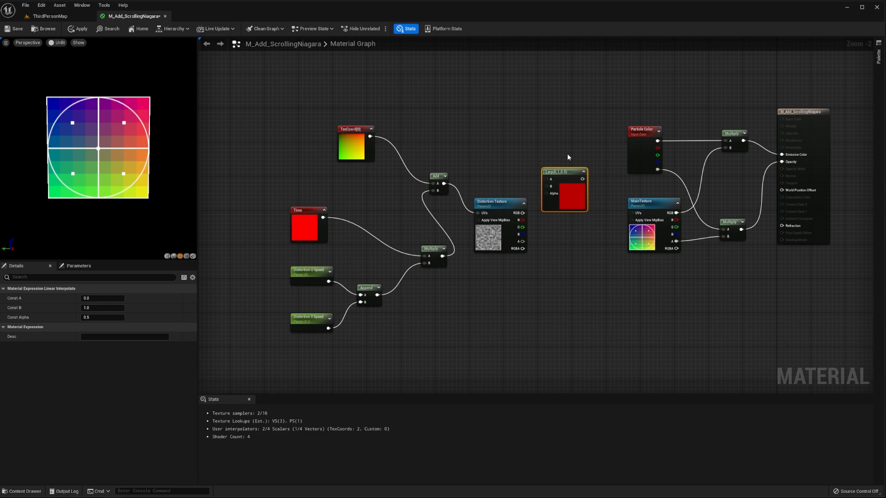
# - In M_Add_ScrollingNiagara, connect TexCoord to the Lerp's A and Distortion Texture's red channel to its B
pyautogui.moveTo(371, 136); pyautogui.dragTo(548, 179)
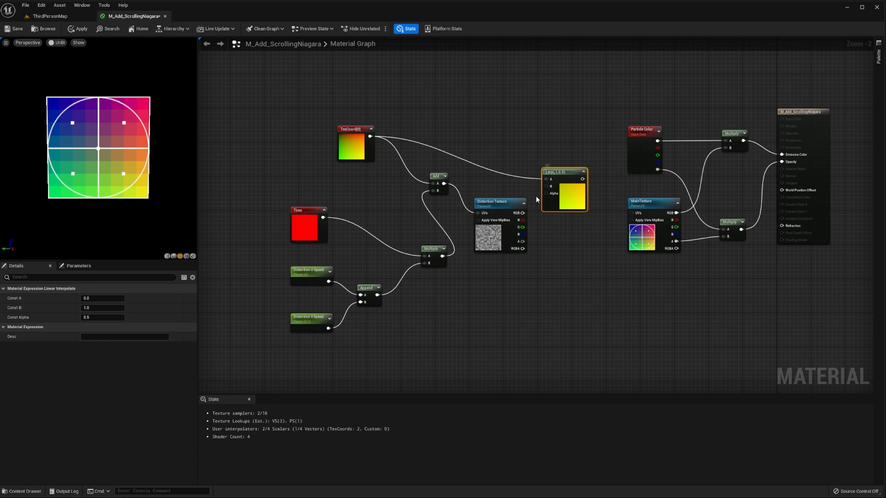
pyautogui.moveTo(524, 222); pyautogui.dragTo(547, 186)
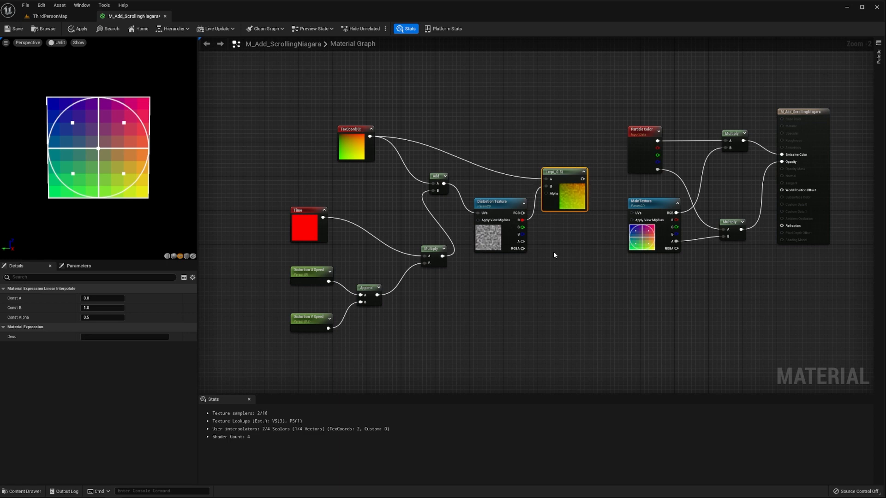
# - Create a scalar parameter named Distortion Amount for the Lerp's Alpha, and feed the Lerp's output into MainTexture's UVs
pyautogui.click(516, 281)
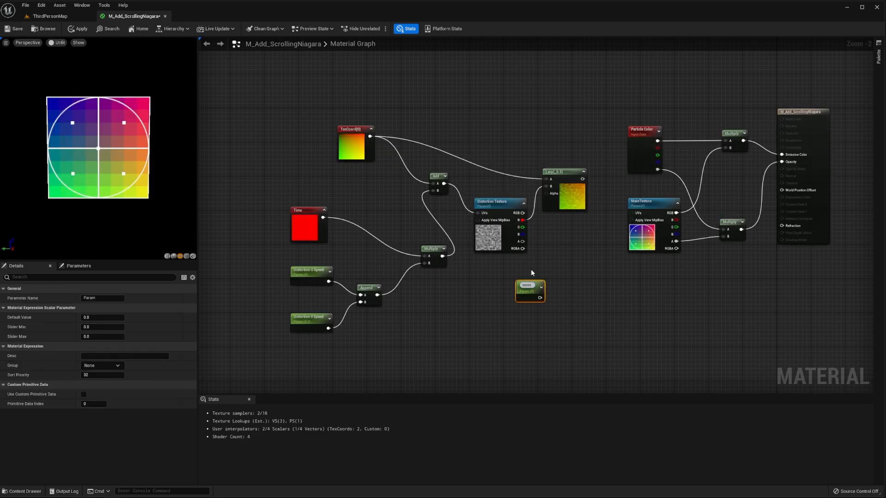
pyautogui.write('Dist')
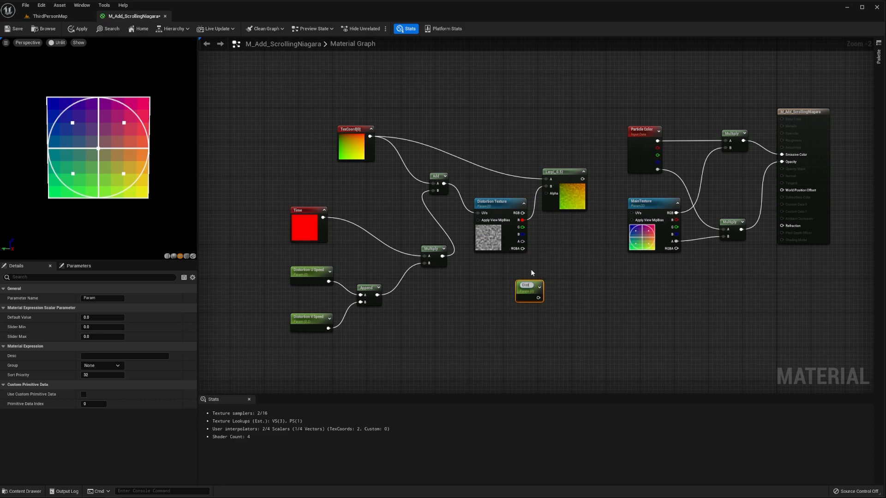
pyautogui.write('ortion Amount')
pyautogui.press('Return')
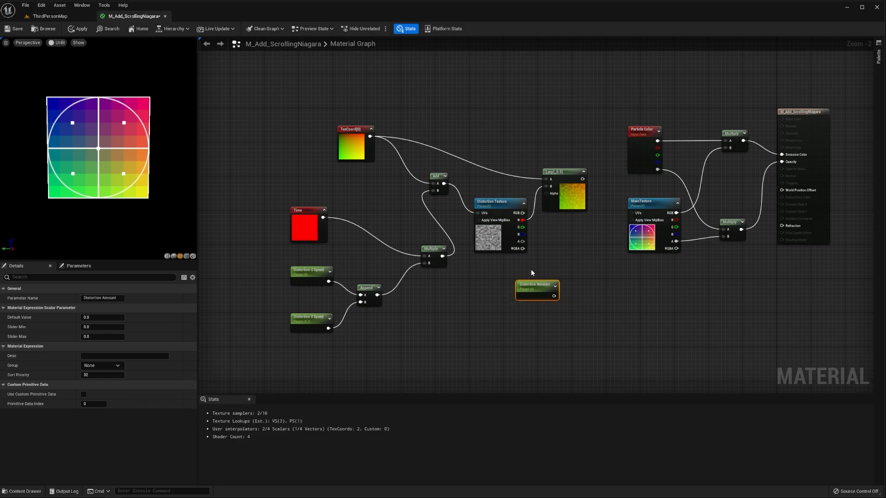
pyautogui.moveTo(554, 297); pyautogui.dragTo(633, 213)
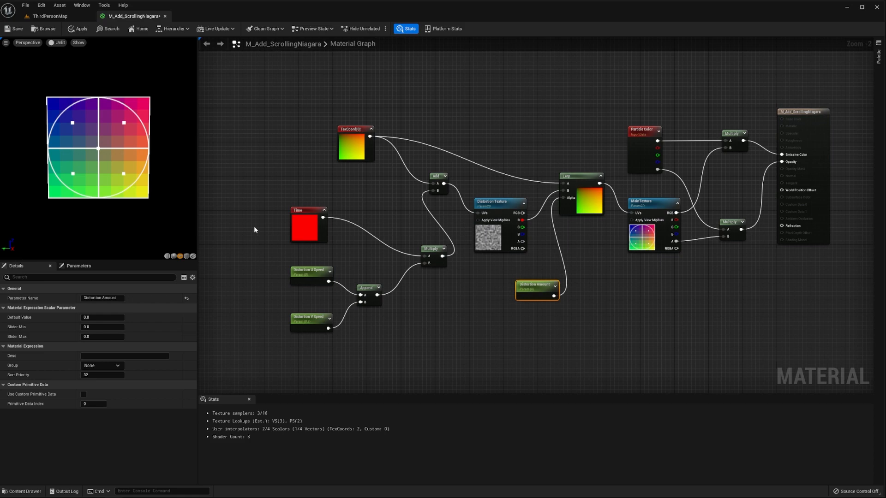
# - Set Distortion Amount to 0.05 and preview the material on a cylinder
pyautogui.click(87, 267)
pyautogui.click(69, 296)
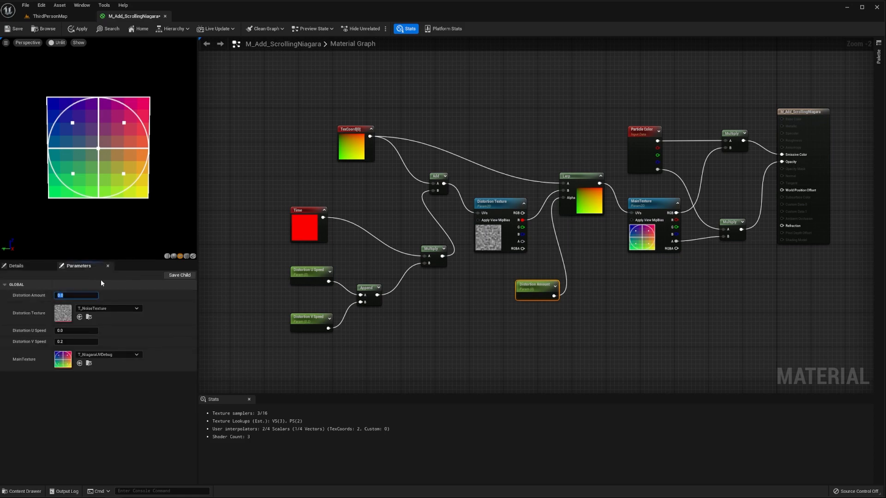
pyautogui.write('0.05')
pyautogui.press('Return')
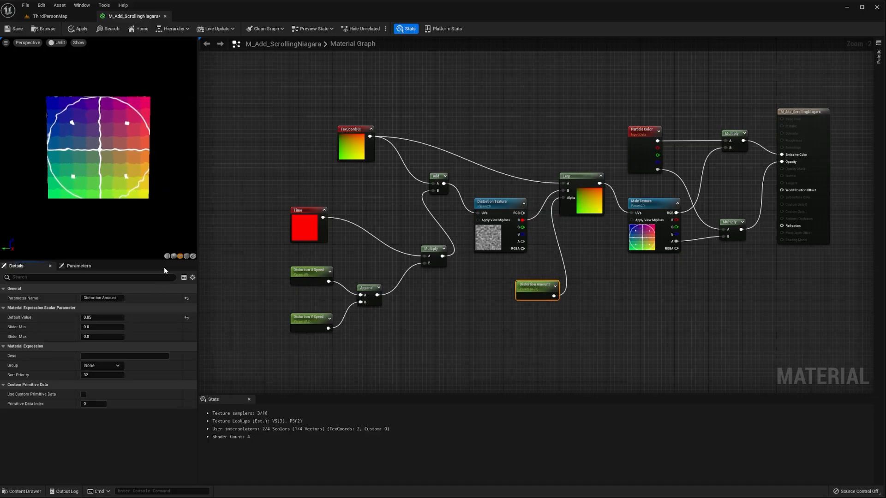
pyautogui.click(167, 256)
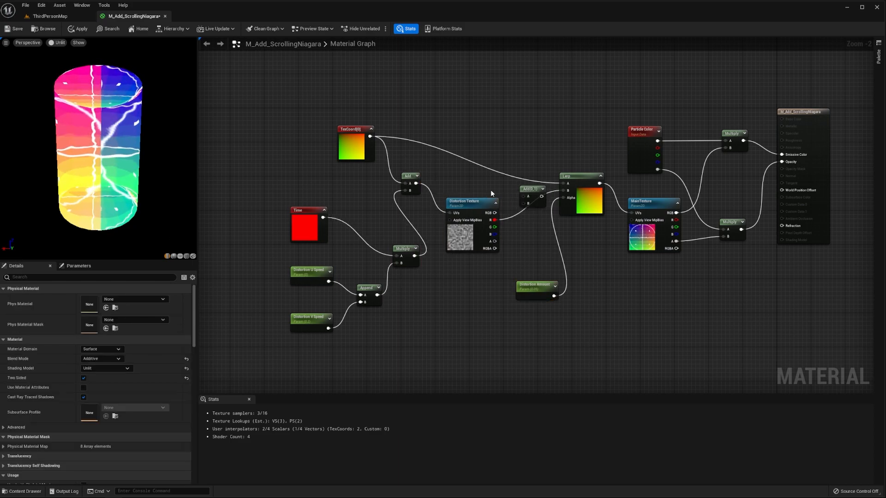
# - Use an Add node to sum TexCoord and Distortion Texture's red channel, and feed its output into the Lerp's B
pyautogui.moveTo(495, 219); pyautogui.dragTo(371, 136)
pyautogui.moveTo(535, 197); pyautogui.dragTo(563, 190)
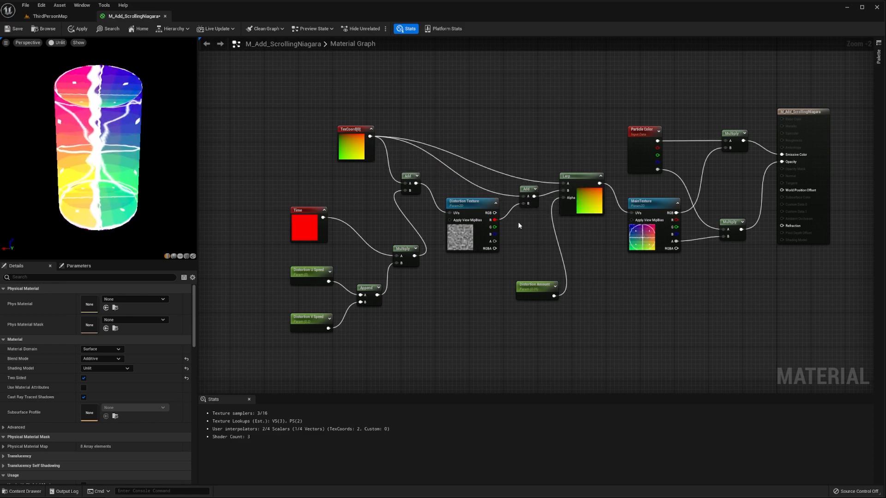
# - Duplicate the scrolling distortion nodes, from TexCoord and Time through Distortion Texture, and place the copy below the original network
pyautogui.scroll(-3, 110, 201)
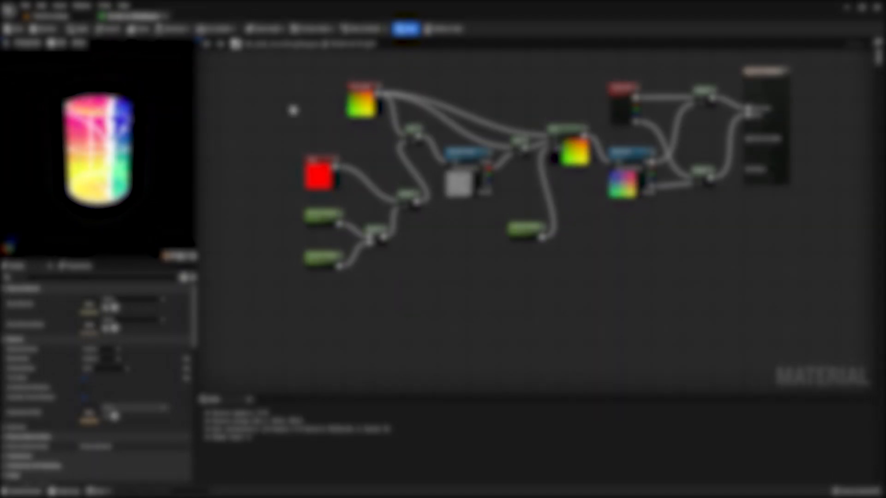
pyautogui.moveTo(285, 93); pyautogui.dragTo(448, 277)
pyautogui.hotkey('ctrl', 'c')
pyautogui.click(425, 318)
pyautogui.hotkey('ctrl', 'v')
pyautogui.moveTo(520, 296); pyautogui.dragTo(484, 334)
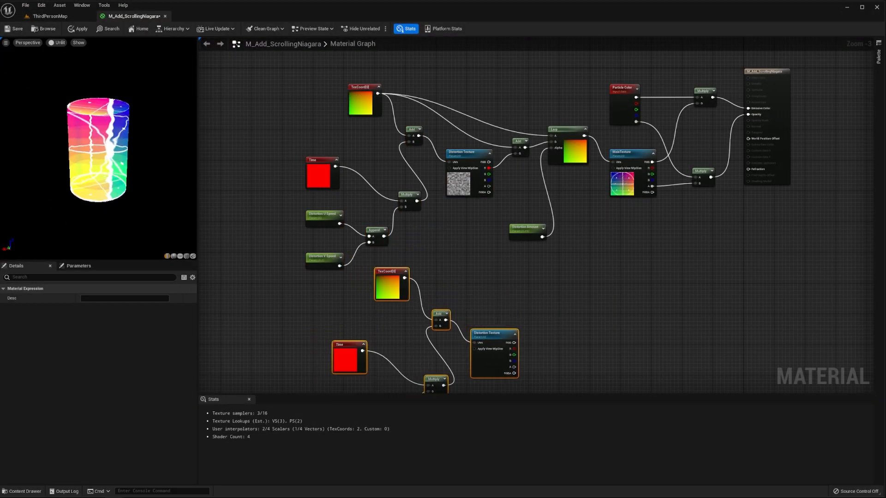
pyautogui.scroll(-1, 580, 310)
pyautogui.moveTo(577, 309); pyautogui.dragTo(505, 255, button='right')
pyautogui.moveTo(499, 268); pyautogui.dragTo(489, 273)
pyautogui.click(542, 257)
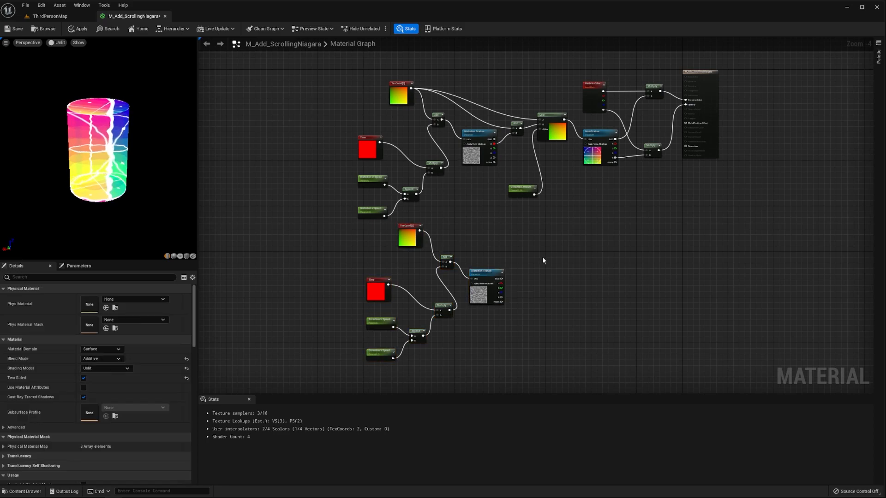
# - Rename the copied speed parameters Dissolve U Speed and Dissolve V Speed
pyautogui.scroll(3, 332, 267)
pyautogui.moveTo(332, 267); pyautogui.dragTo(243, 186, button='right')
pyautogui.doubleClick(337, 276)
pyautogui.write('Dissolve U Speed')
pyautogui.click(356, 256)
pyautogui.doubleClick(328, 331)
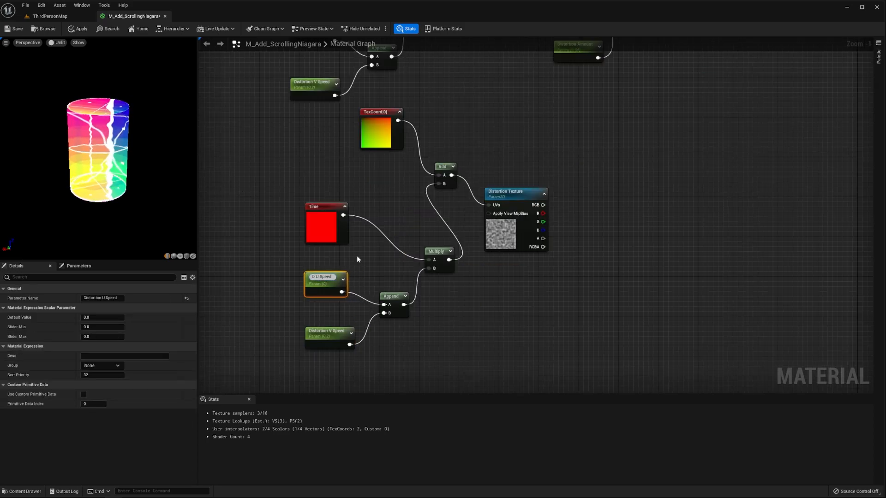
pyautogui.write('Dissolve V Speed')
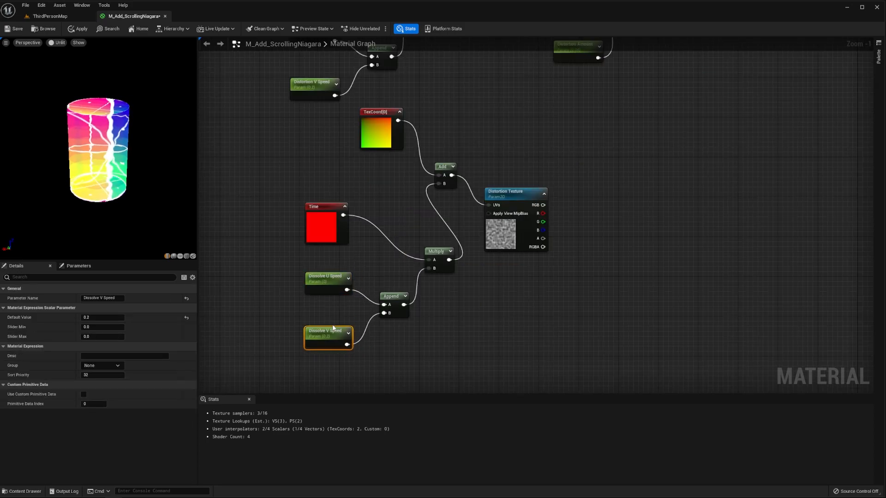
# - Rename the copied texture parameter Dissolve Texture
pyautogui.doubleClick(508, 192)
pyautogui.write('Dissolve Texture')
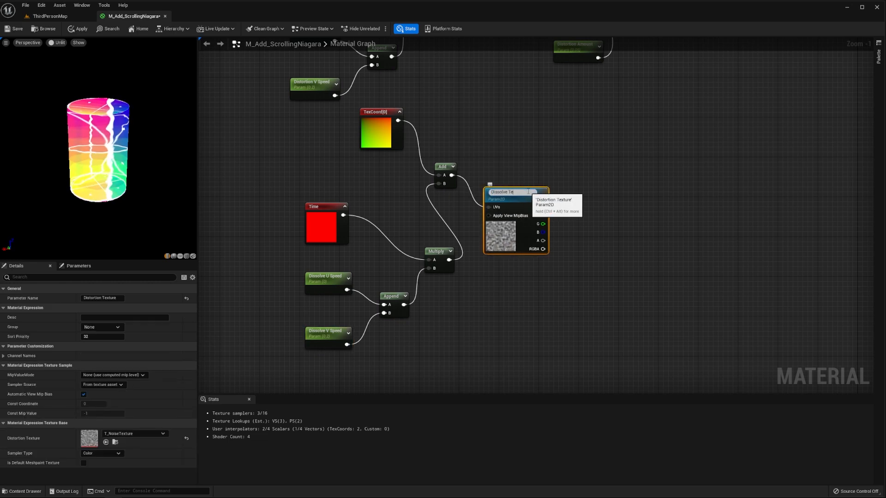
pyautogui.press('Return')
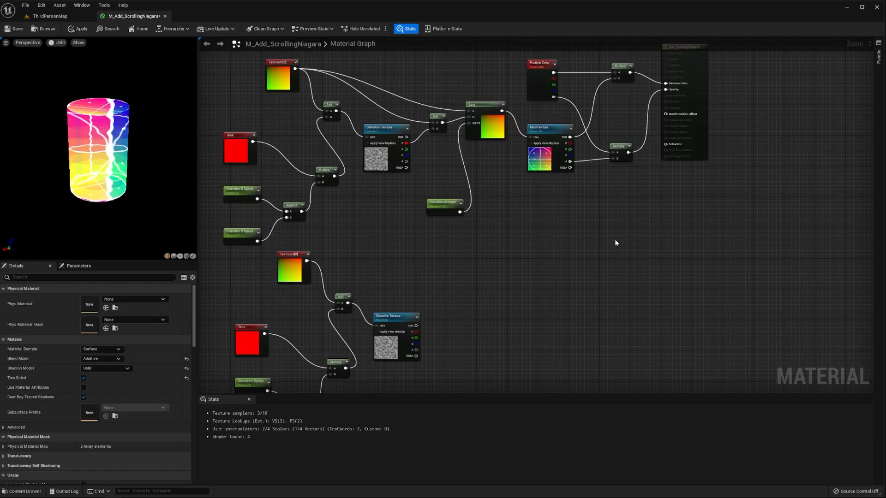
# - Multiply MainTexture's RGB by Dissolve Texture's RGB and feed the product into the B input of the emissive Particle Color Multiply
pyautogui.press('m')
pyautogui.click(615, 239)
pyautogui.moveTo(571, 137); pyautogui.dragTo(620, 250)
pyautogui.moveTo(416, 326); pyautogui.dragTo(615, 78)
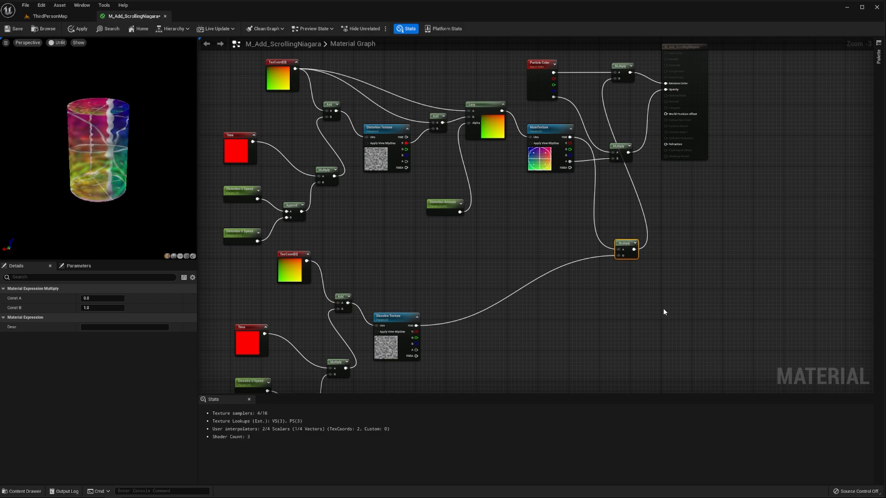
# - Insert a Power node between Dissolve Texture's RGB output and the new Multiply node
pyautogui.rightClick(447, 308)
pyautogui.write('pow')
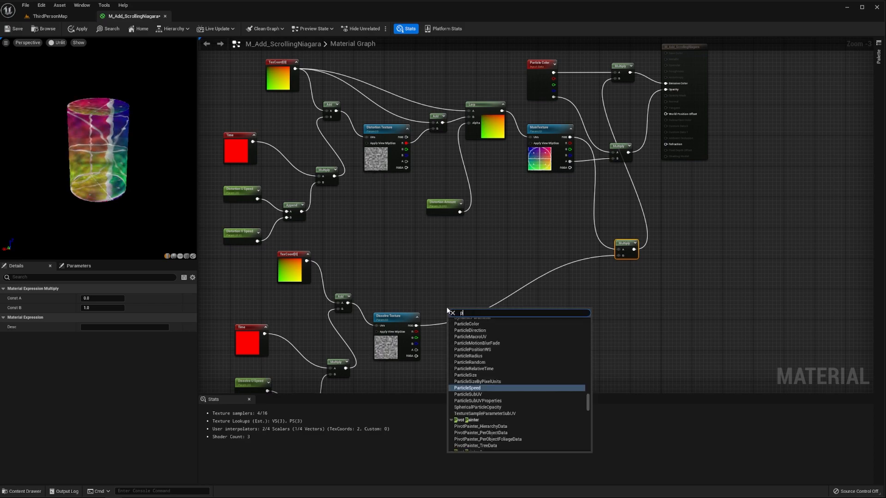
pyautogui.press('Return')
pyautogui.moveTo(416, 326); pyautogui.dragTo(620, 257)
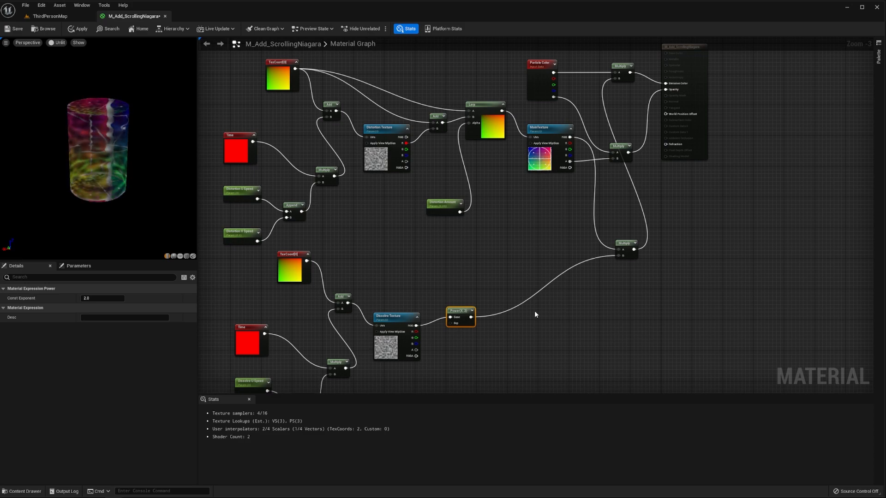
# - Create a scalar parameter named Dissolve Amount and connect it to the Power node's exponent
pyautogui.click(421, 292)
pyautogui.write('Dissolve Amount')
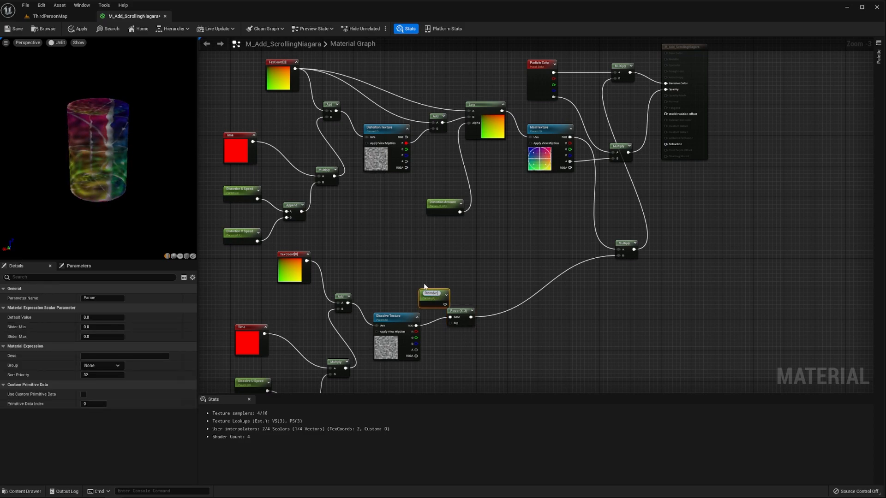
pyautogui.press('Return')
pyautogui.moveTo(430, 298); pyautogui.dragTo(451, 322)
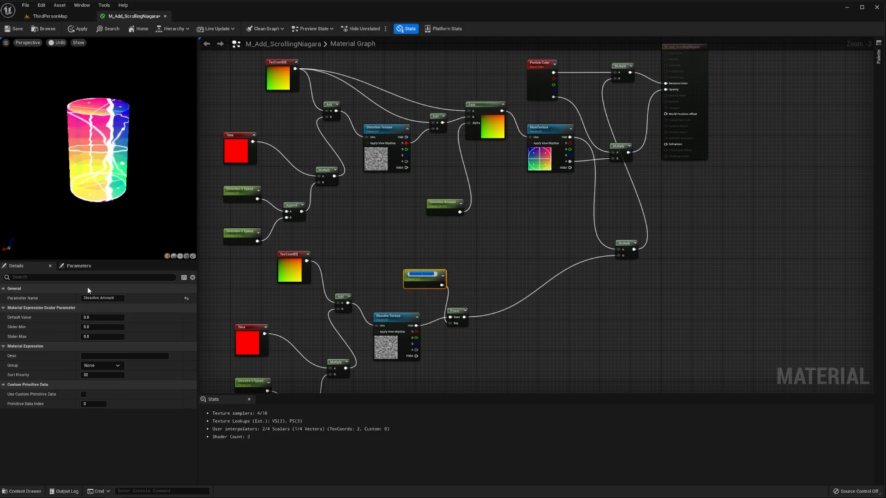
# - Set Dissolve Amount to 2 and Dissolve V Speed to 0.3
pyautogui.click(78, 266)
pyautogui.click(80, 296)
pyautogui.write('2')
pyautogui.press('Return')
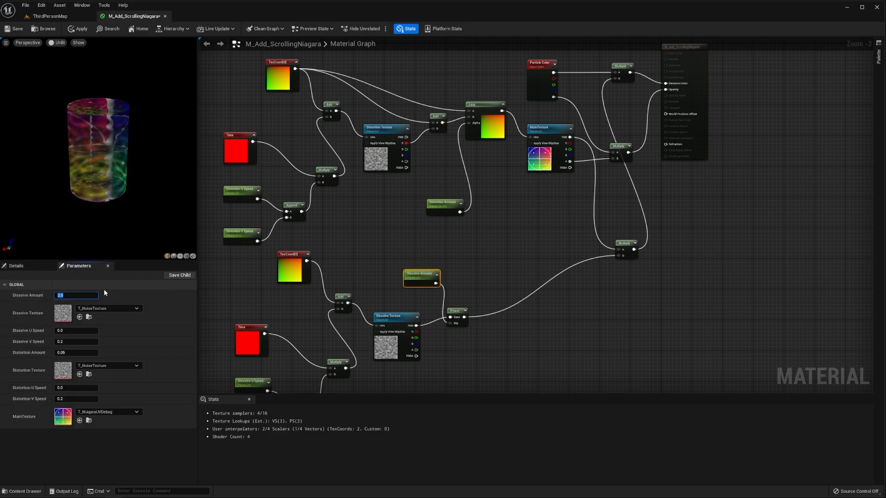
pyautogui.click(86, 340)
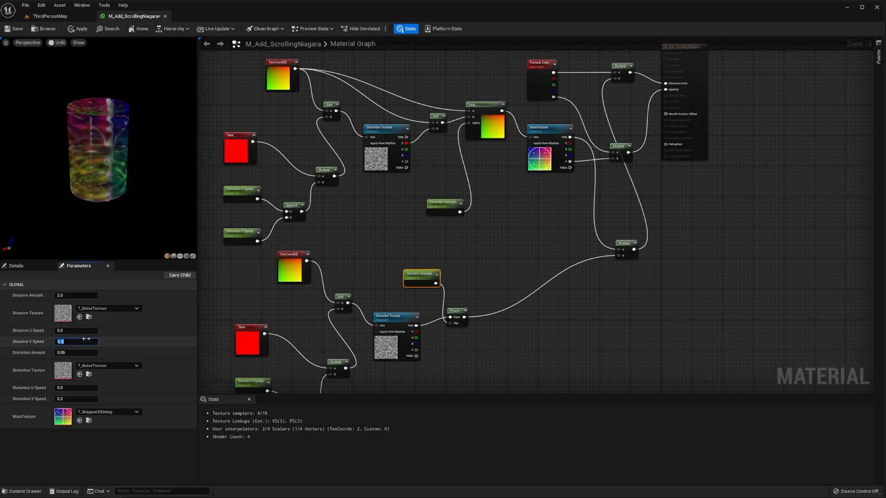
pyautogui.write('0.3')
pyautogui.press('Return')
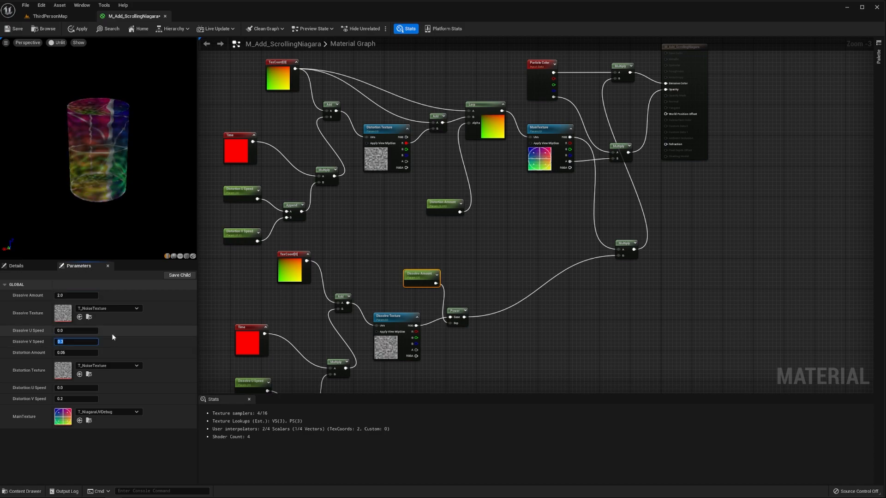
# - Try Dissolve Amount at 3 and raise it to 10
pyautogui.click(90, 296)
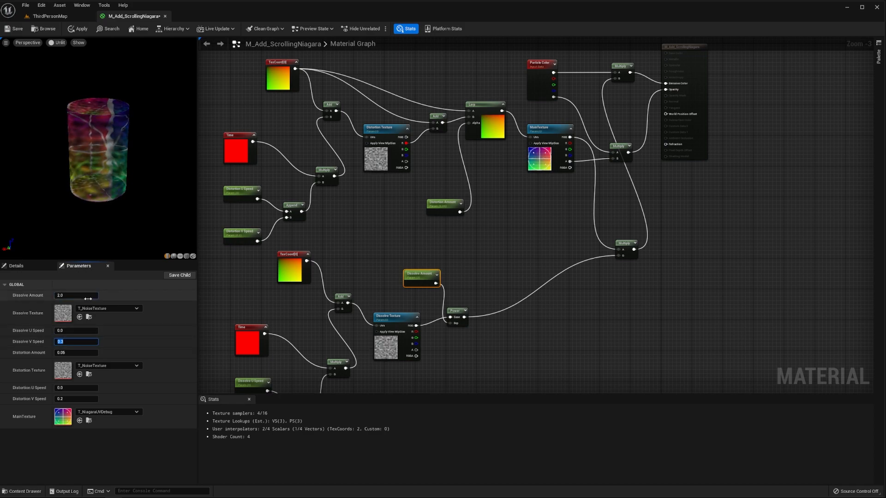
pyautogui.write('4')
pyautogui.press('Return')
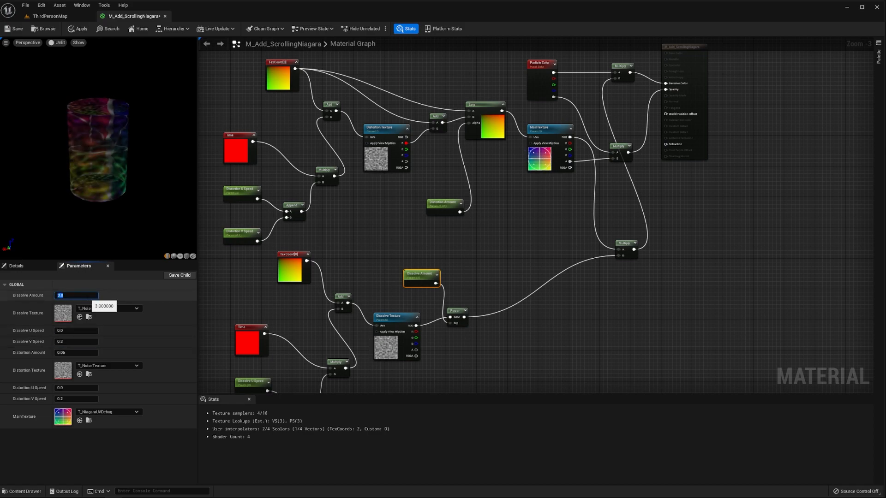
pyautogui.write('10')
pyautogui.press('Return')
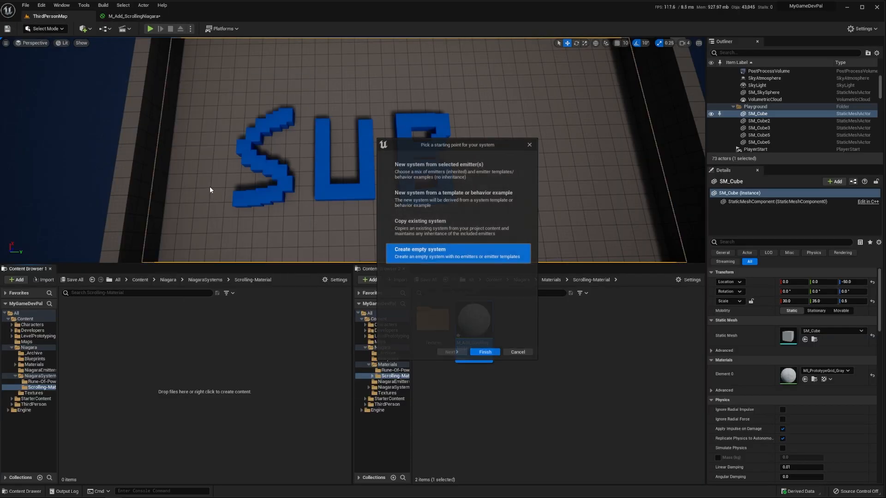
# - Create an empty Niagara system named NES_NiagaraDemo in the NiagaraSystems Scrolling-Material folder
pyautogui.click(481, 352)
pyautogui.write('NES_Niag')
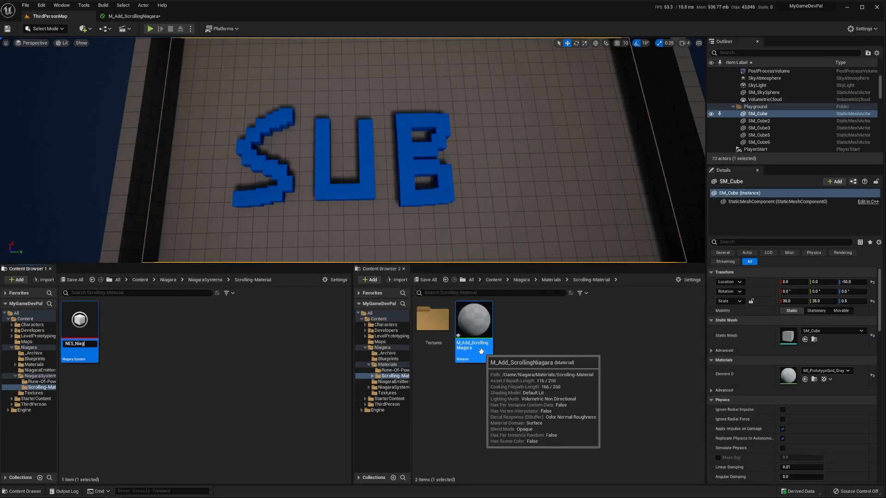
pyautogui.write('araDemo')
pyautogui.press('Return')
# - Open NES_NiagaraDemo and add an emitter from the Simple Sprite Burst template
pyautogui.doubleClick(79, 323)
pyautogui.rightClick(486, 254)
pyautogui.click(512, 269)
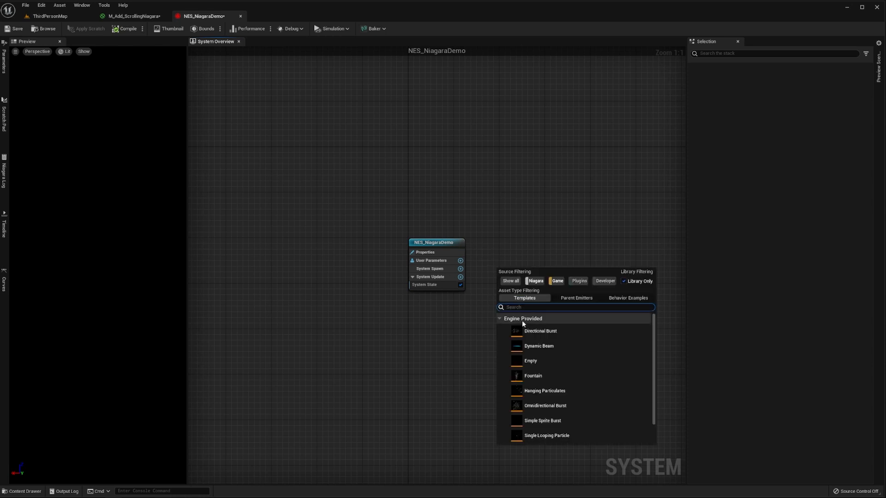
pyautogui.doubleClick(544, 421)
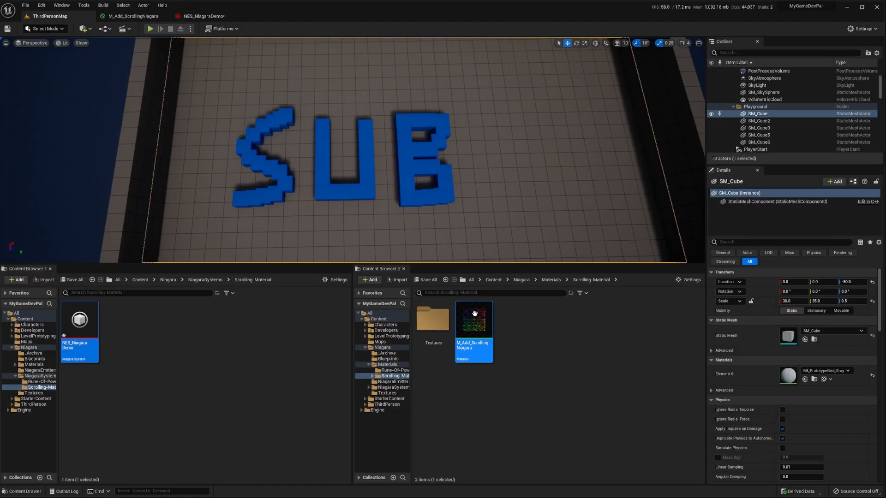
# - Create a material instance of M_Add_ScrollingNiagara and name it MI_Add_ScrollingNiagara
pyautogui.rightClick(512, 323)
pyautogui.click(490, 355)
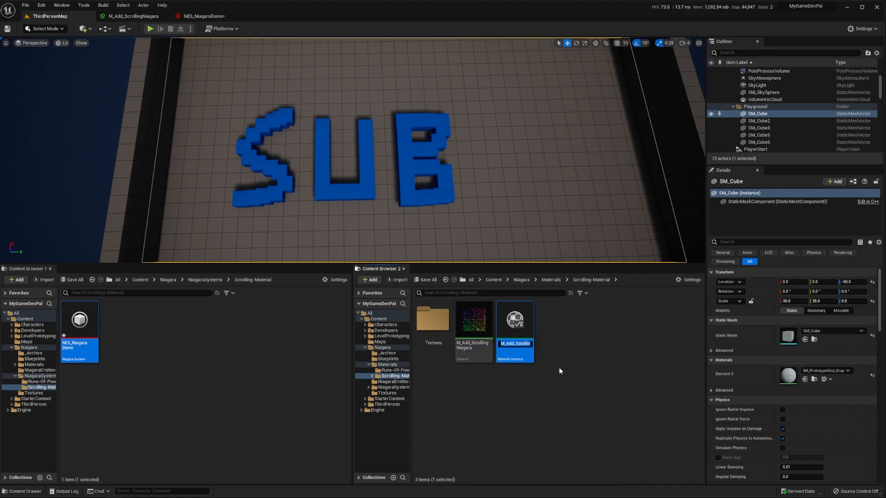
pyautogui.press('End')
pyautogui.press('BackSpace')
pyautogui.press('BackSpace')
pyautogui.press('BackSpace')
pyautogui.press('BackSpace')
pyautogui.press('BackSpace')
pyautogui.press('Return')
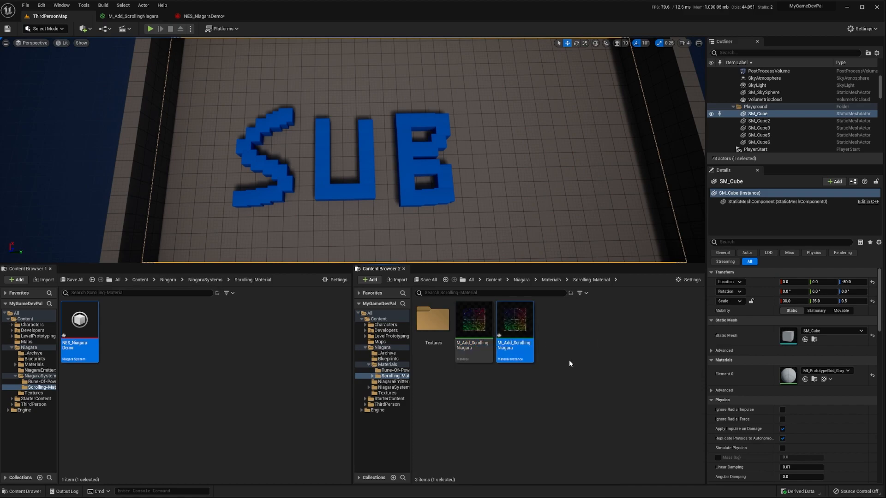
# - Open the MI_Add_ScrollingNiagara instance, and add a Dynamic Parameter node to the M_Add_ScrollingNiagara material graph
pyautogui.doubleClick(515, 323)
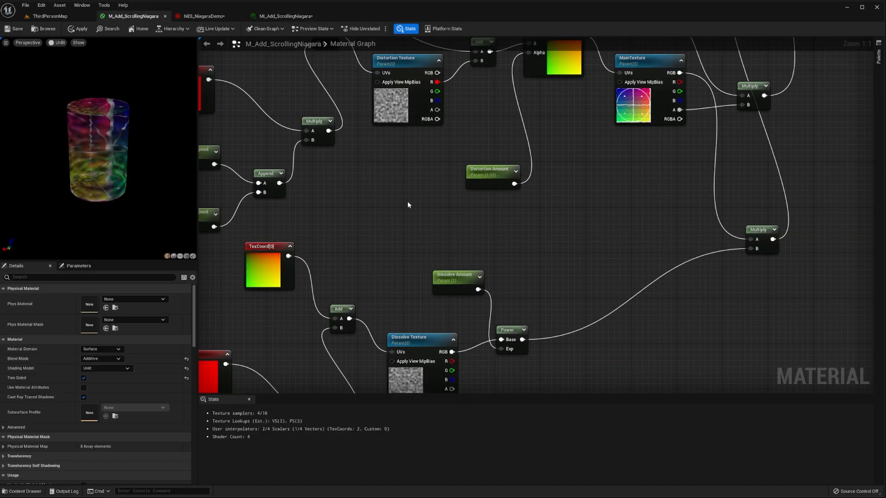
pyautogui.rightClick(407, 204)
pyautogui.write('dynamic')
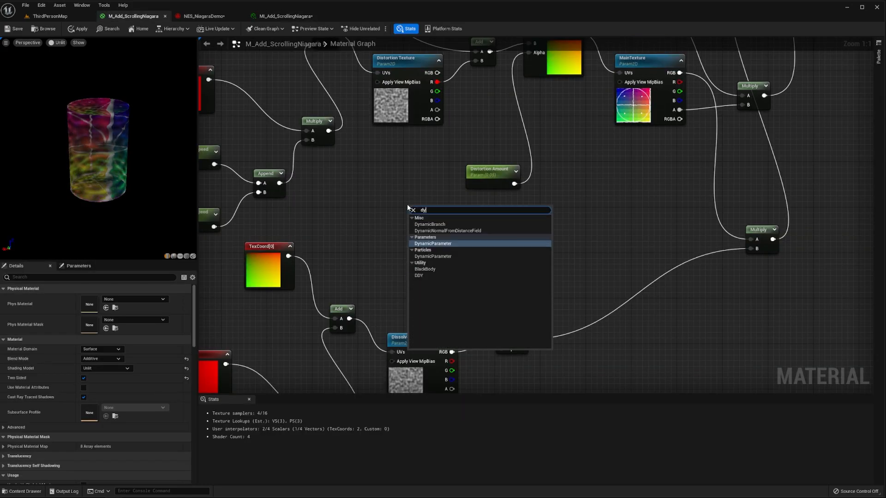
pyautogui.press('Return')
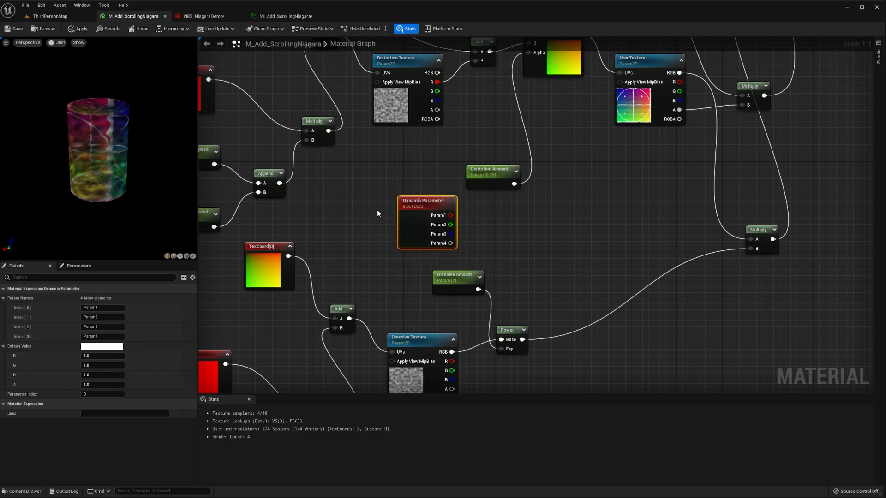
# - Name the Dynamic Parameter node's first two parameters Distortion Amount and Dissolve Amount
pyautogui.click(109, 308)
pyautogui.write('Distortion Am')
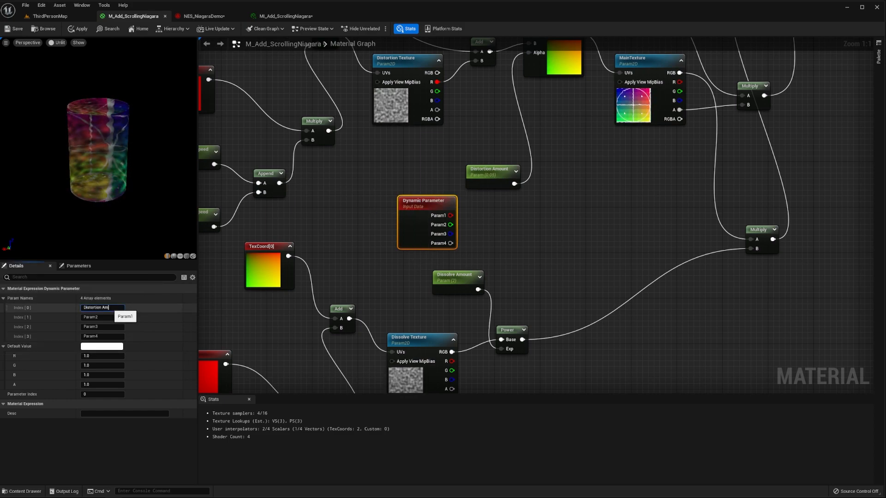
pyautogui.write('ount')
pyautogui.click(101, 318)
pyautogui.press('Return')
# - Set the Dynamic Parameter node's default values to 0.1 for R and 2.0 for G
pyautogui.click(103, 356)
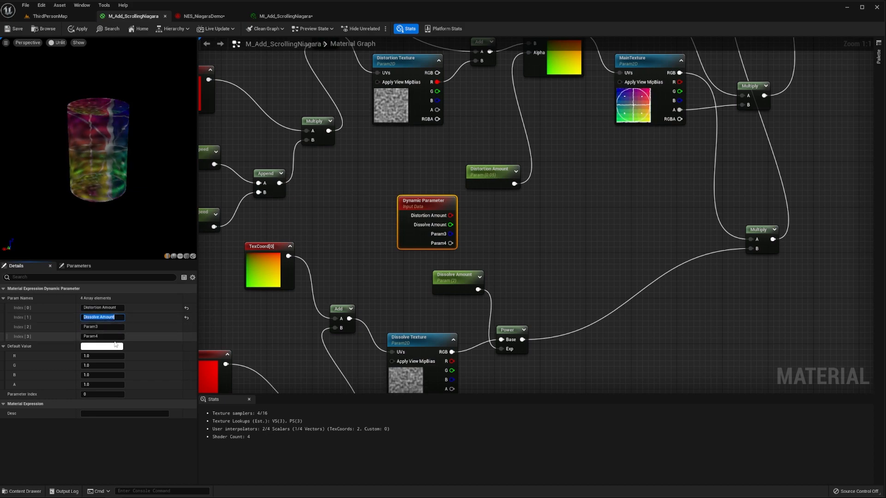
pyautogui.write('0.1')
pyautogui.press('Tab')
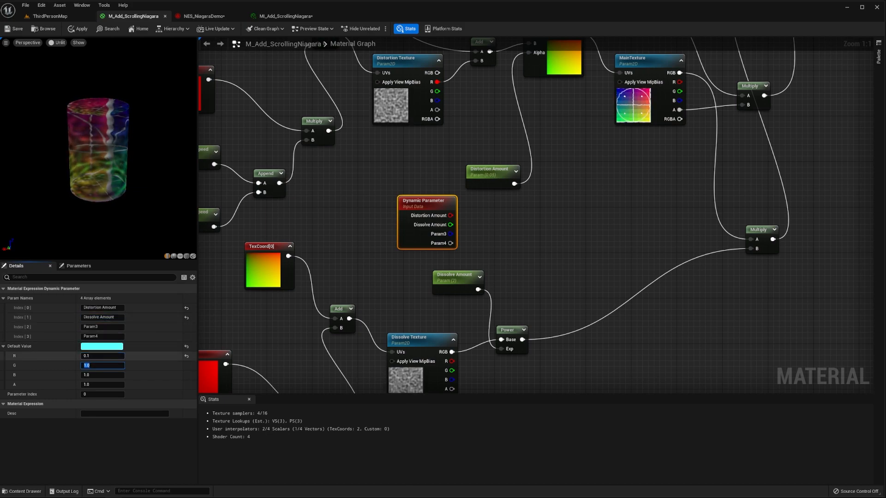
# - Connect the dynamic Distortion Amount to the blend's Alpha and Dissolve Amount to Power's Exp, moving the old scalar parameters aside
pyautogui.moveTo(451, 216); pyautogui.dragTo(530, 52)
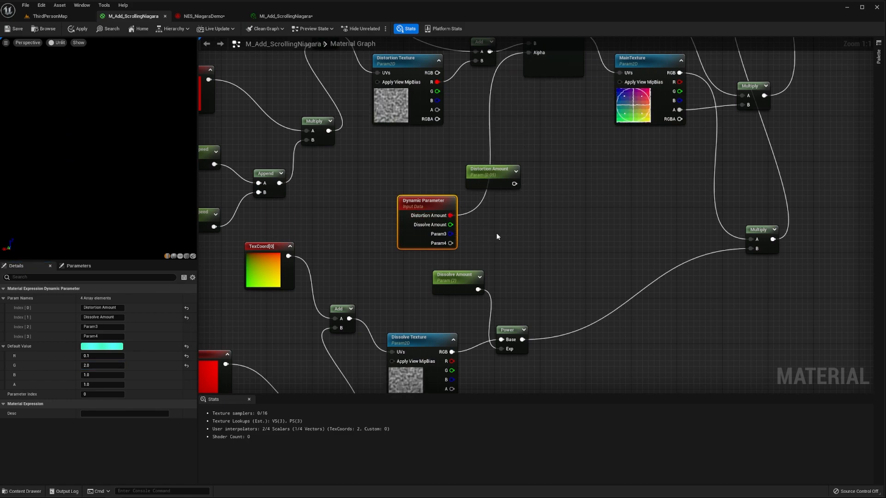
pyautogui.moveTo(450, 225); pyautogui.dragTo(499, 349)
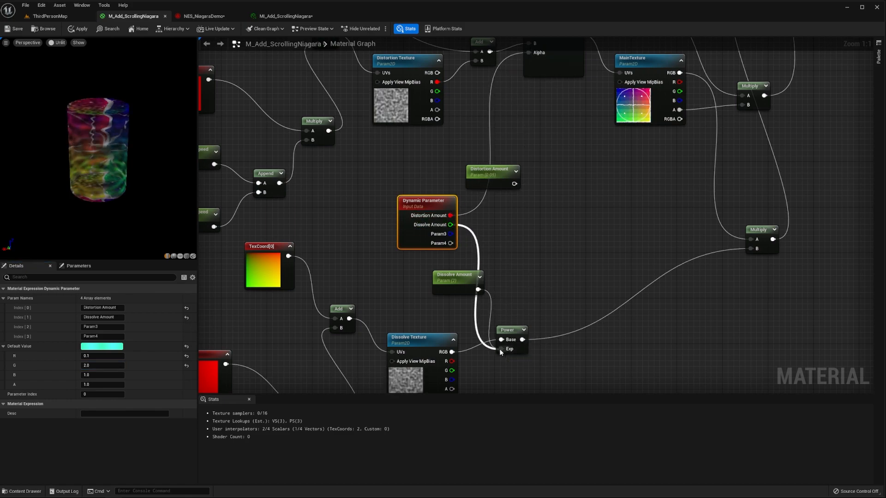
pyautogui.moveTo(454, 277); pyautogui.dragTo(525, 175)
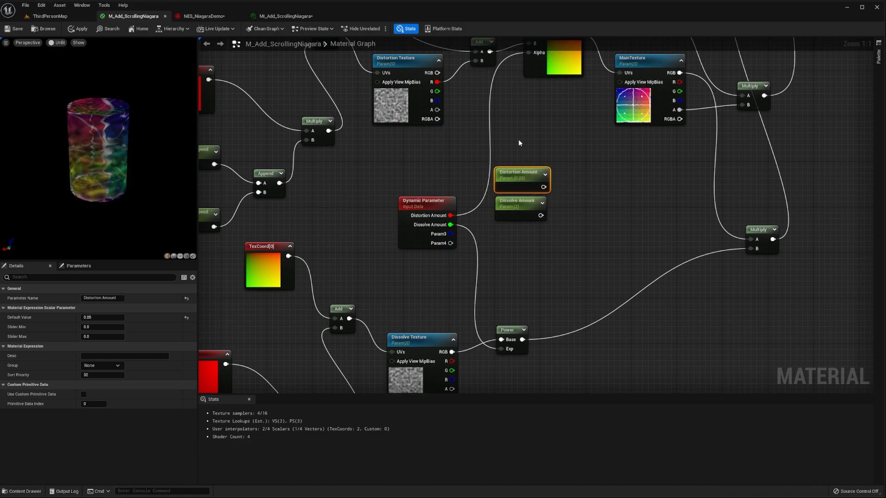
pyautogui.click(511, 274)
# - In NES_NiagaraDemo, add a Dynamic Material Parameters module to the SimpleSpriteBurst emitter's Particle Update group
pyautogui.click(191, 17)
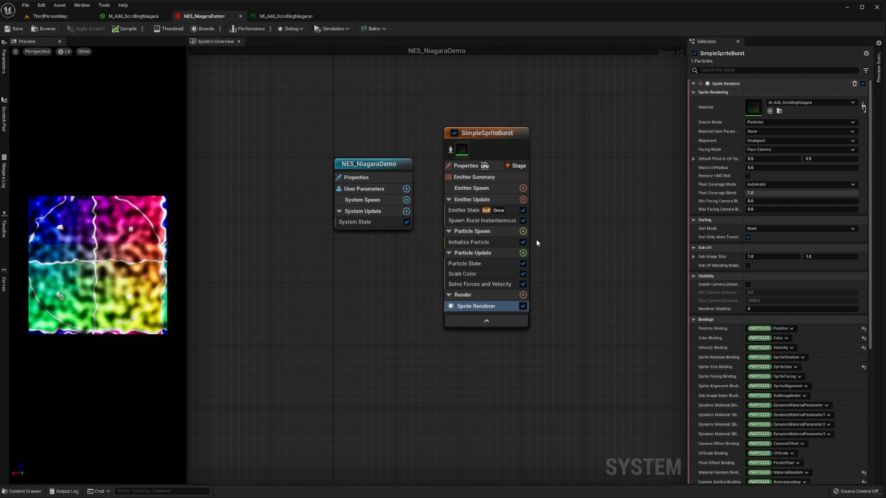
pyautogui.click(523, 253)
pyautogui.write('dynam')
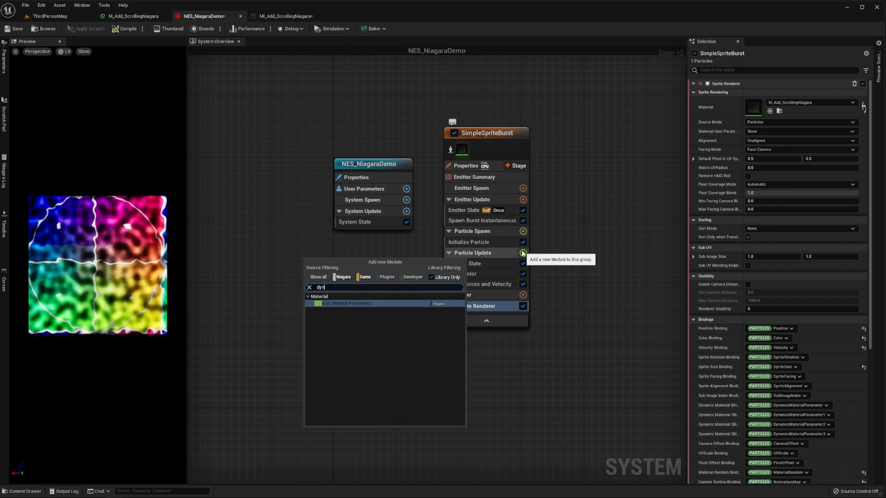
pyautogui.press('Return')
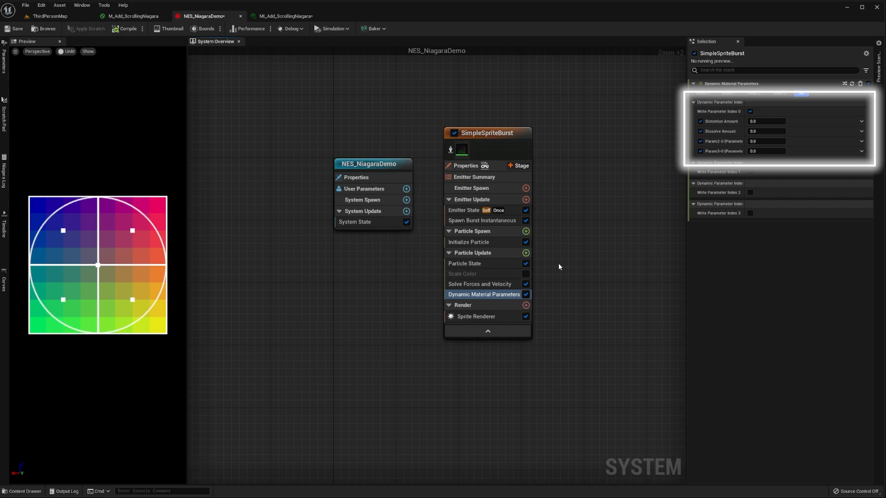
# - Drive the Distortion Amount of the Dynamic Material Parameters module with a Float from Curve input
pyautogui.click(862, 121)
pyautogui.write('float')
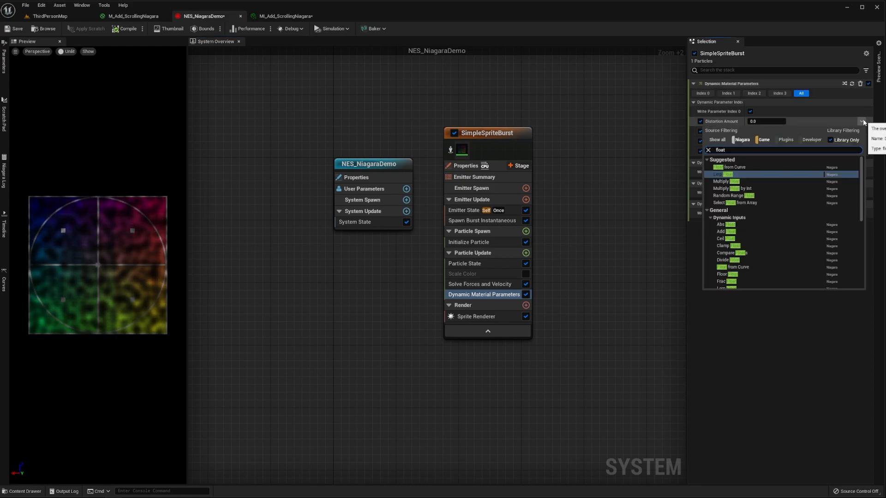
pyautogui.click(744, 166)
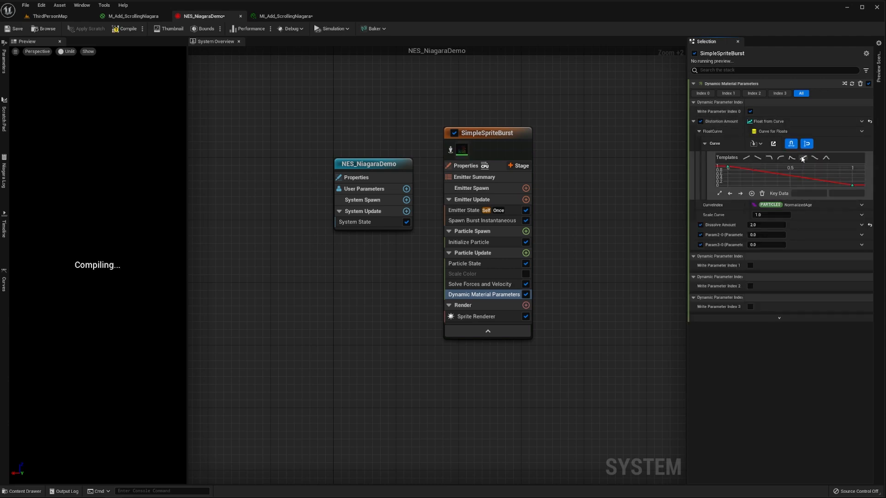